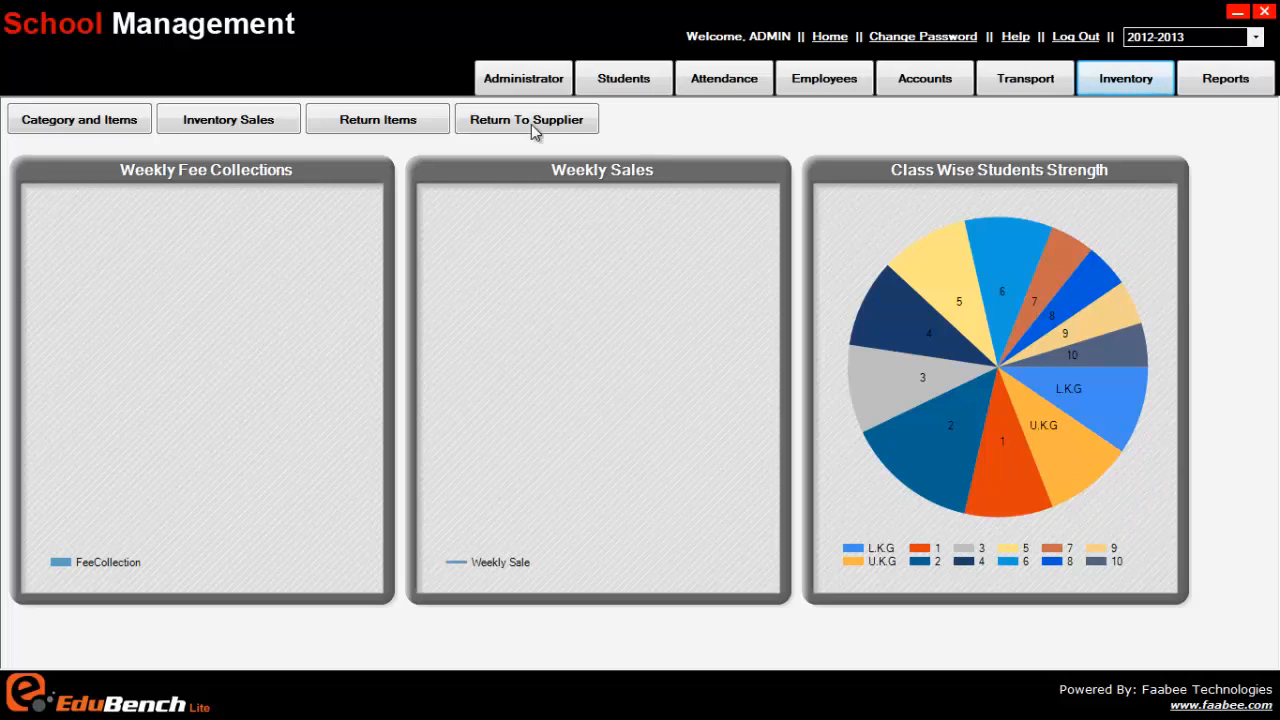
Step: Add Rupesh Garments as a new supplier in the inventory's Category and Items section
left_click(130, 120)
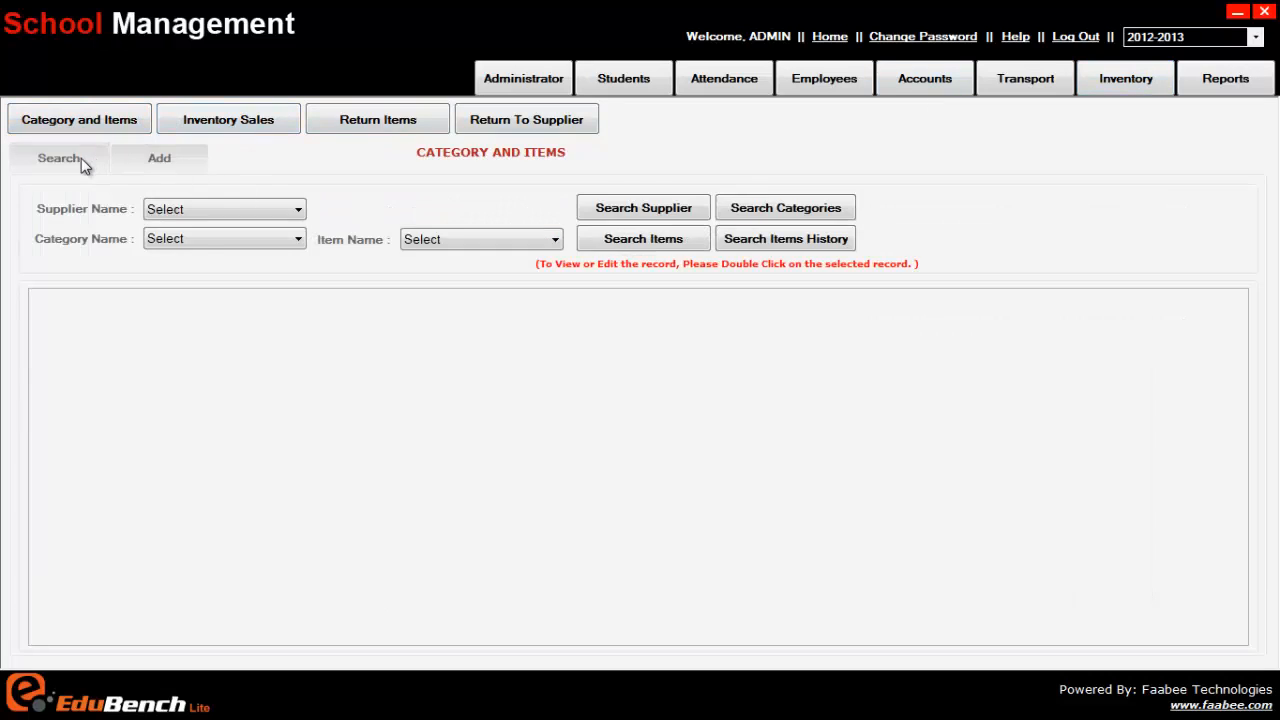
left_click(164, 158)
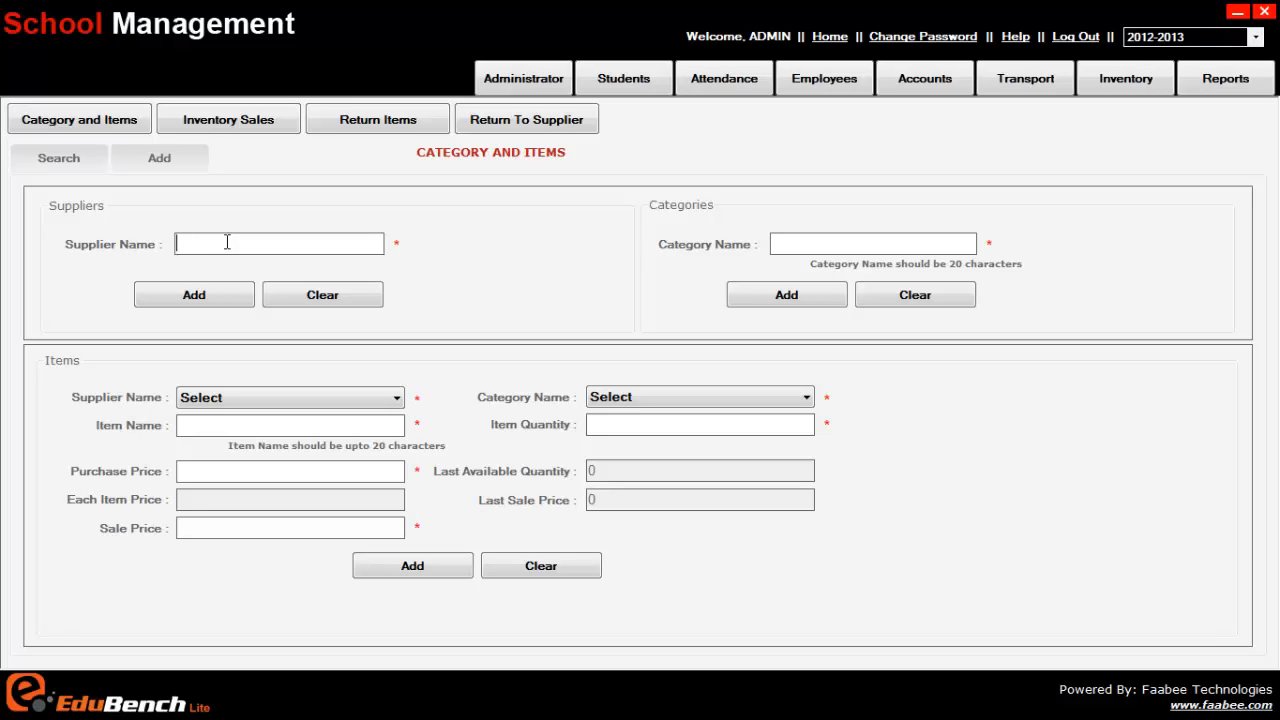
type("Rupesh Garments")
left_click(246, 299)
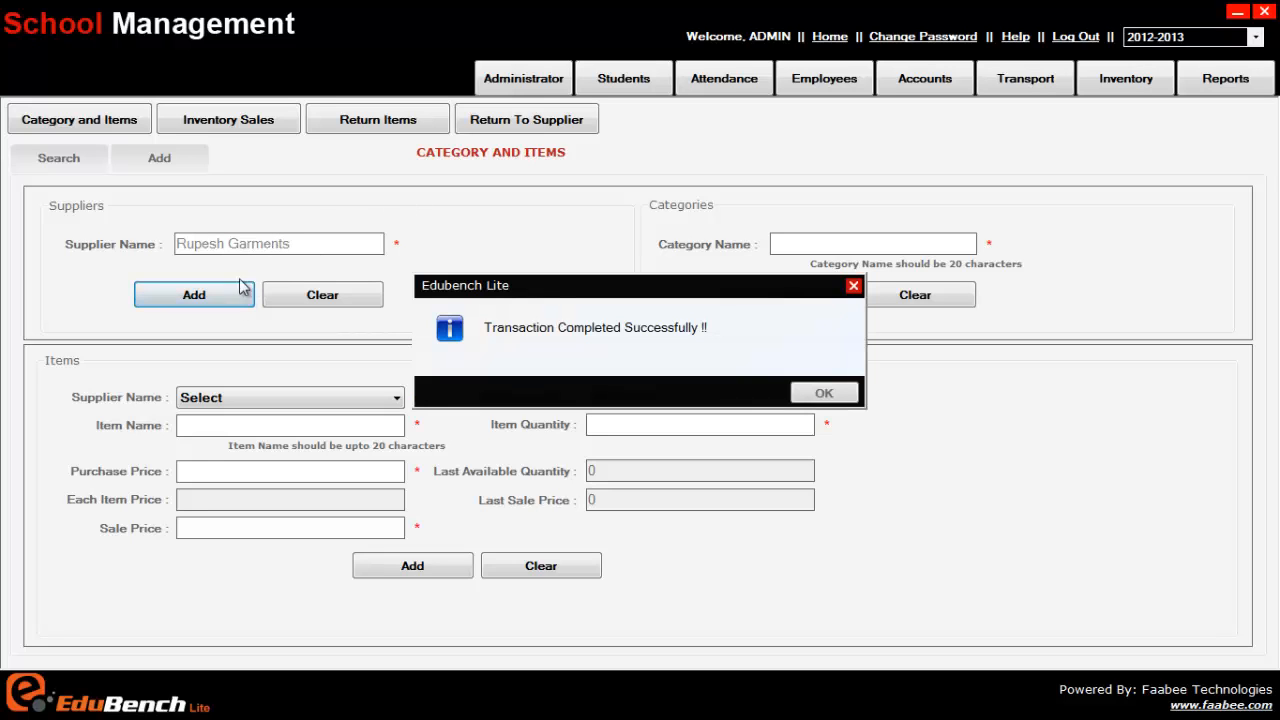
left_click(818, 392)
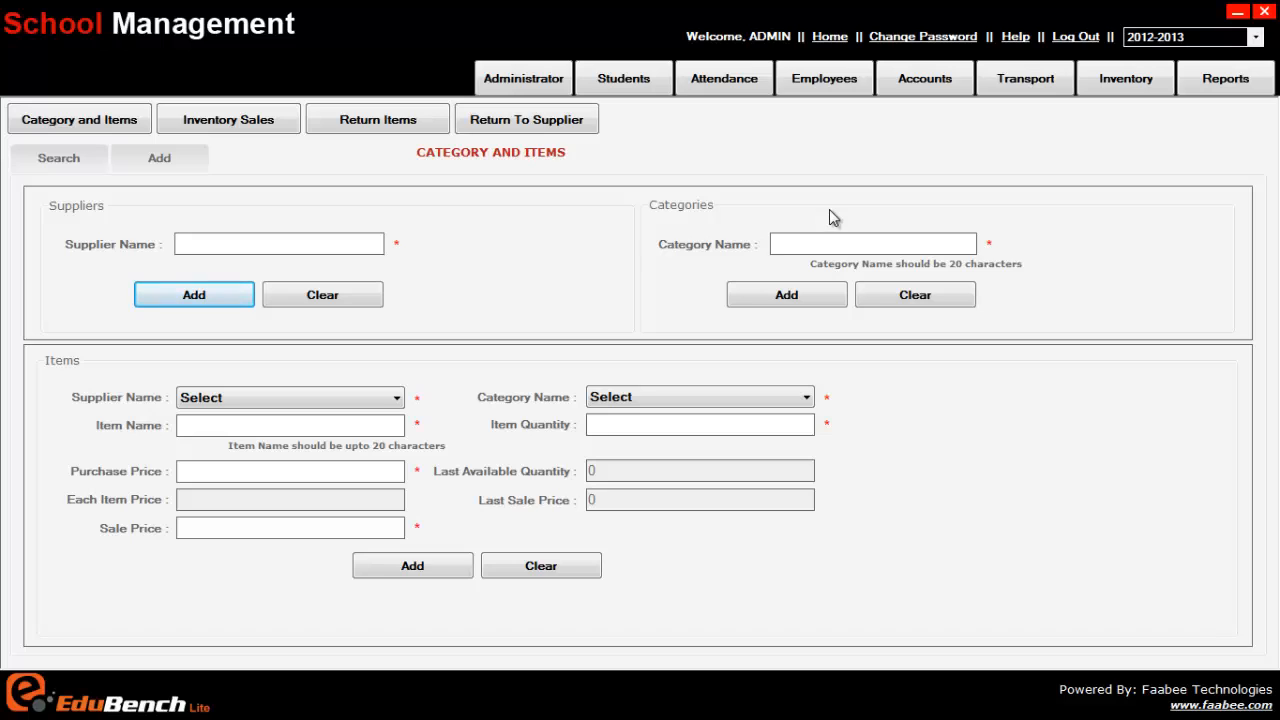
Step: Add a new inventory category named School Uniforms
left_click(826, 241)
type("Uni")
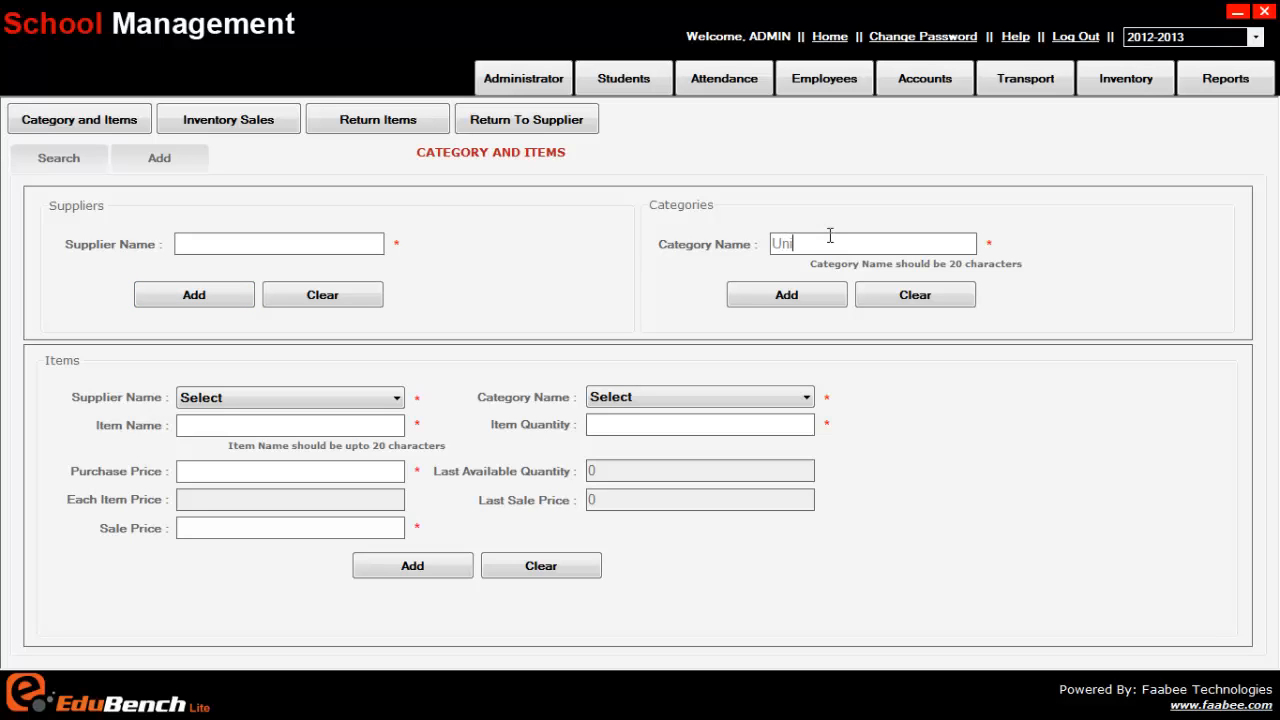
type("forms")
key("Left")
key("Left")
key("Left")
key("Left")
key("Left")
key("Left")
key("Home")
type("Schoo")
type("l")
left_click(801, 300)
left_click(824, 393)
Step: Add a new inventory category named Belts
type("Belts")
left_click(782, 296)
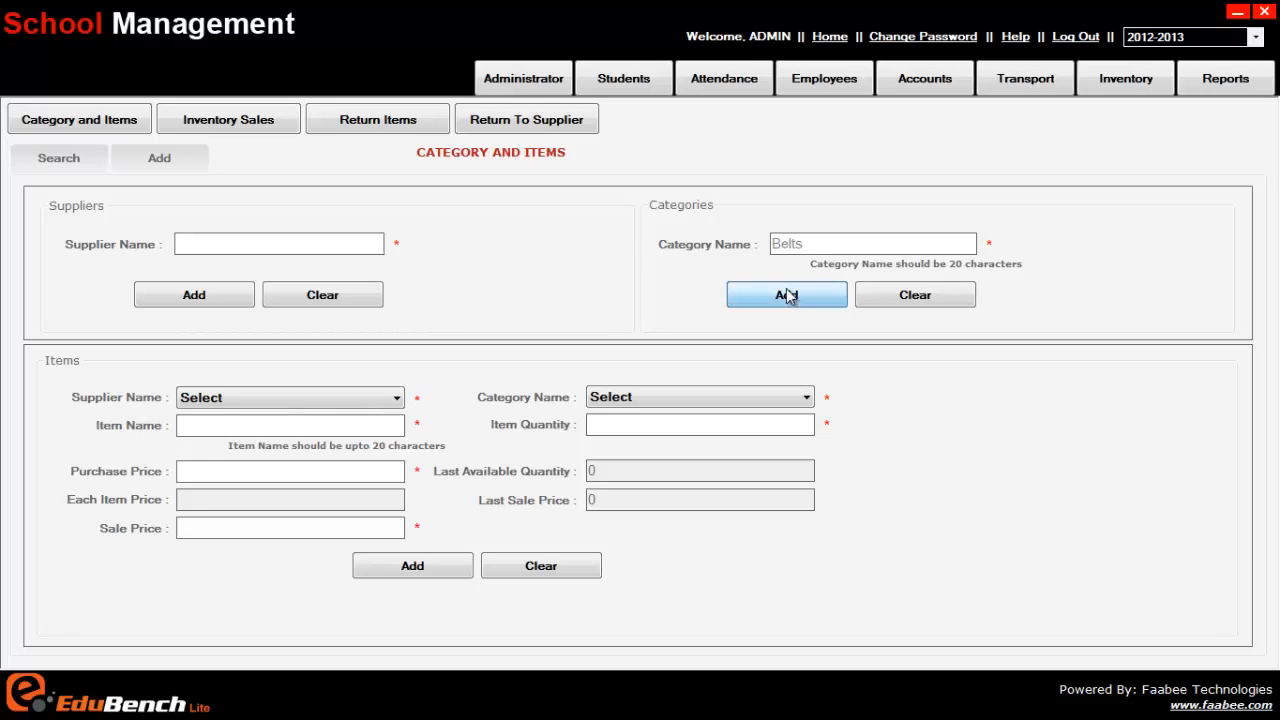
left_click(824, 393)
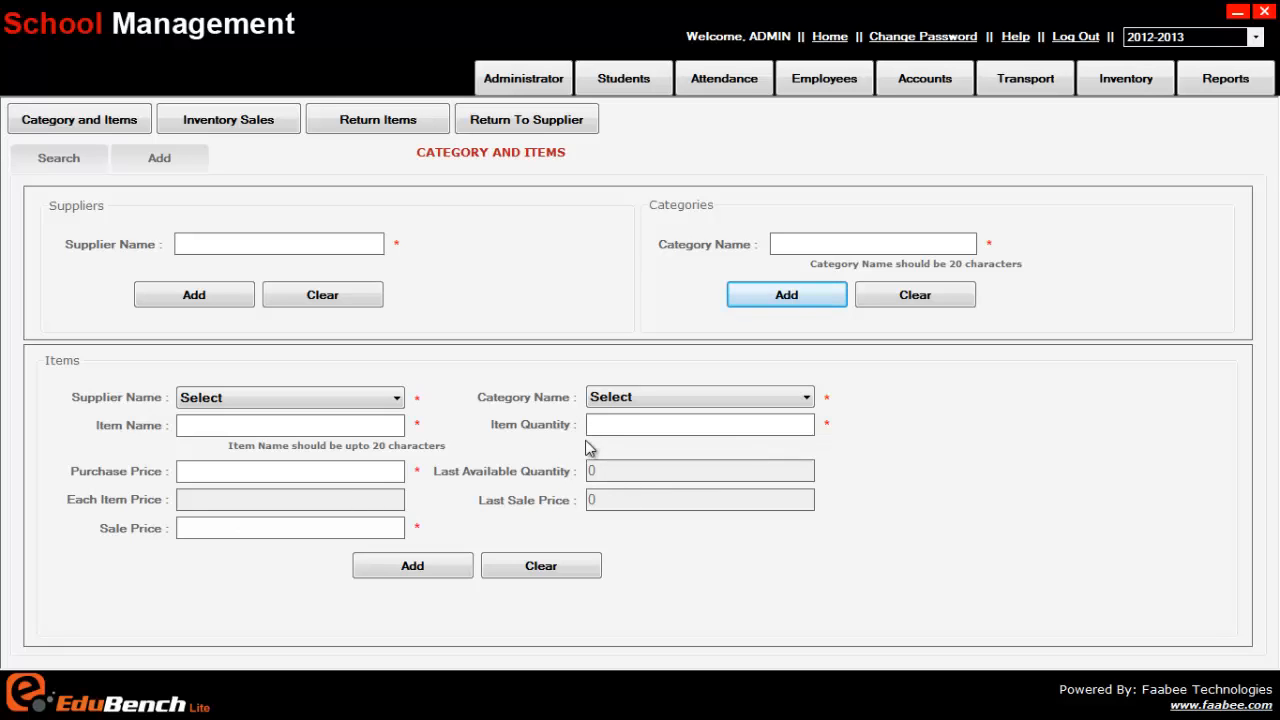
Step: Start a new item named School Dresses with supplier Rupesh Garments and category School Uniforms
left_click(291, 397)
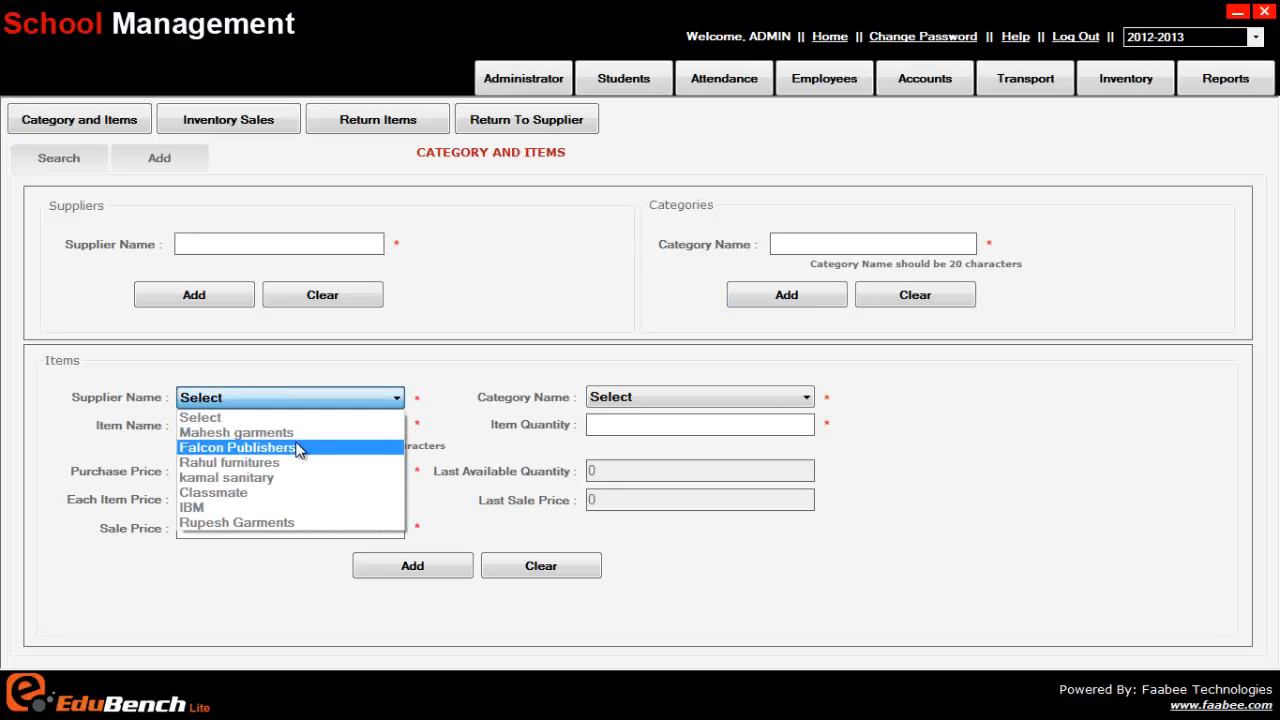
left_click(286, 522)
left_click(604, 399)
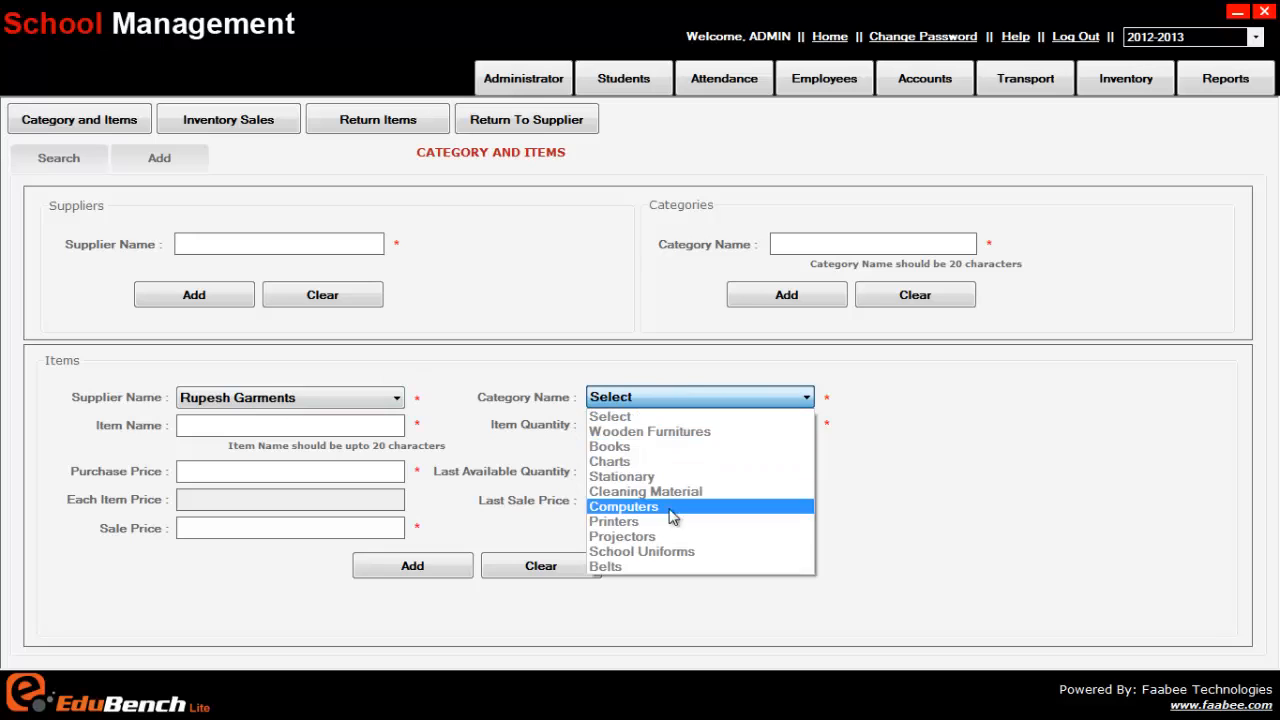
left_click(665, 551)
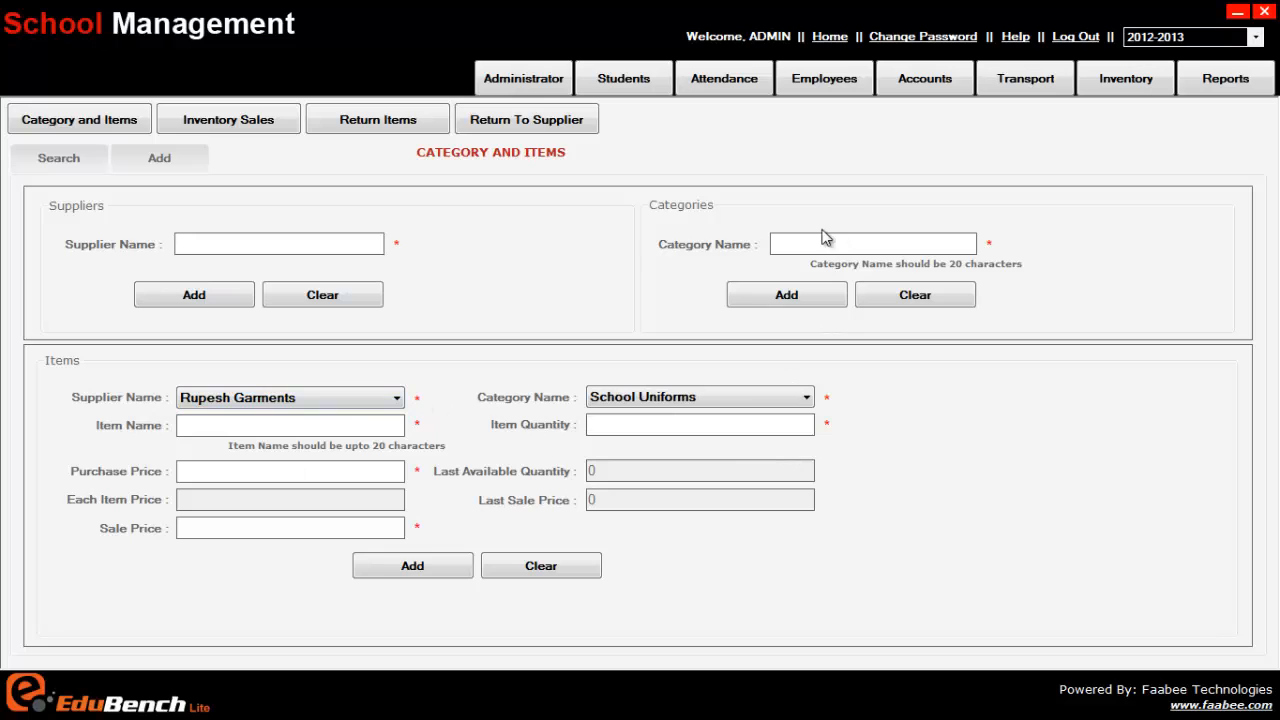
left_click(371, 400)
left_click(371, 404)
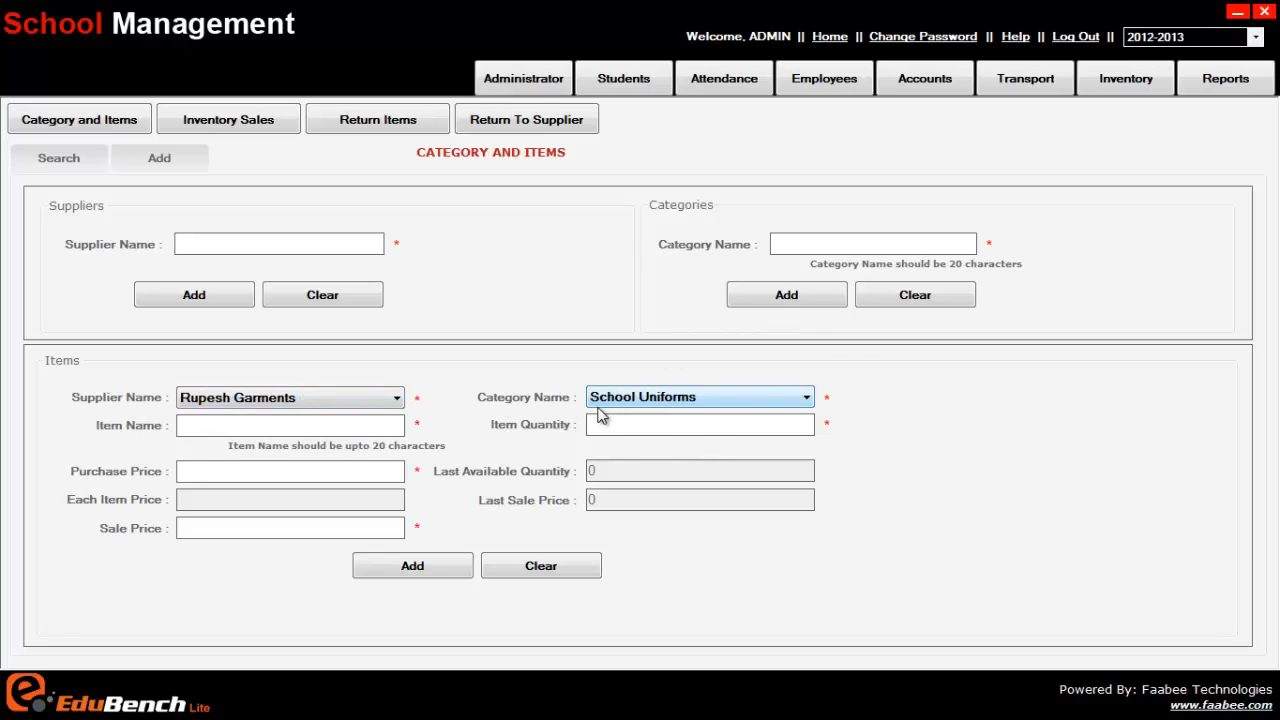
left_click(352, 432)
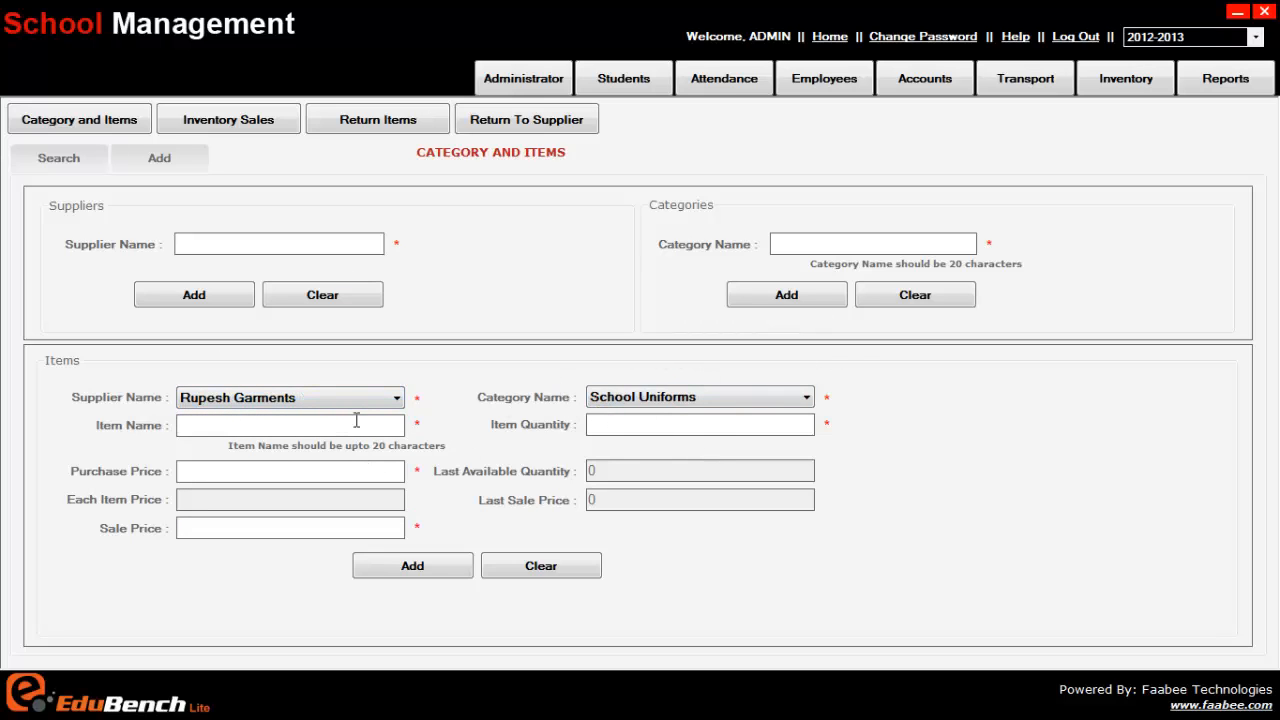
type("School Dresses")
Step: Enter quantity 50, purchase price 15000 and sale price 350 for the School Dresses item
key("Tab")
type("50")
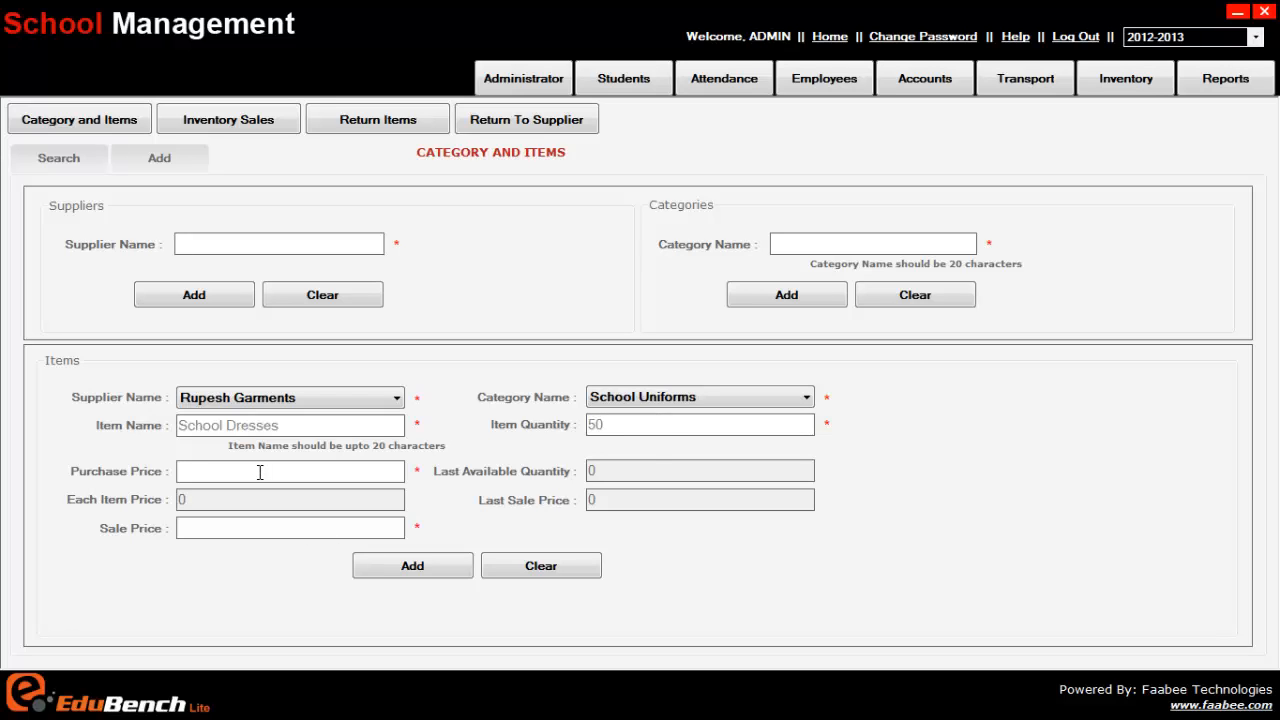
type("600")
key("BackSpace")
key("BackSpace")
type("15000")
left_click(204, 527)
type("4")
key("BackSpace")
type("350")
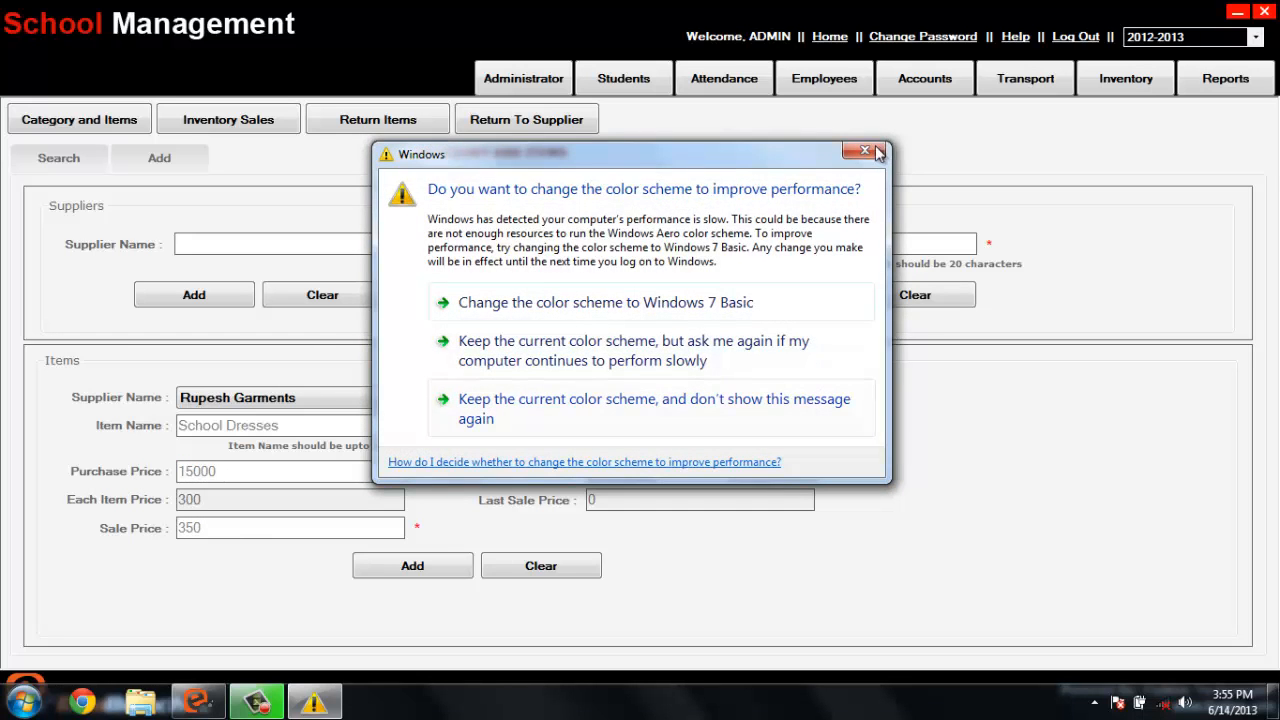
Step: Dismiss the Windows color scheme prompt, change the purchase price to 20000 and the sale price to 450, and save the School Dresses item
left_click(876, 152)
type("20")
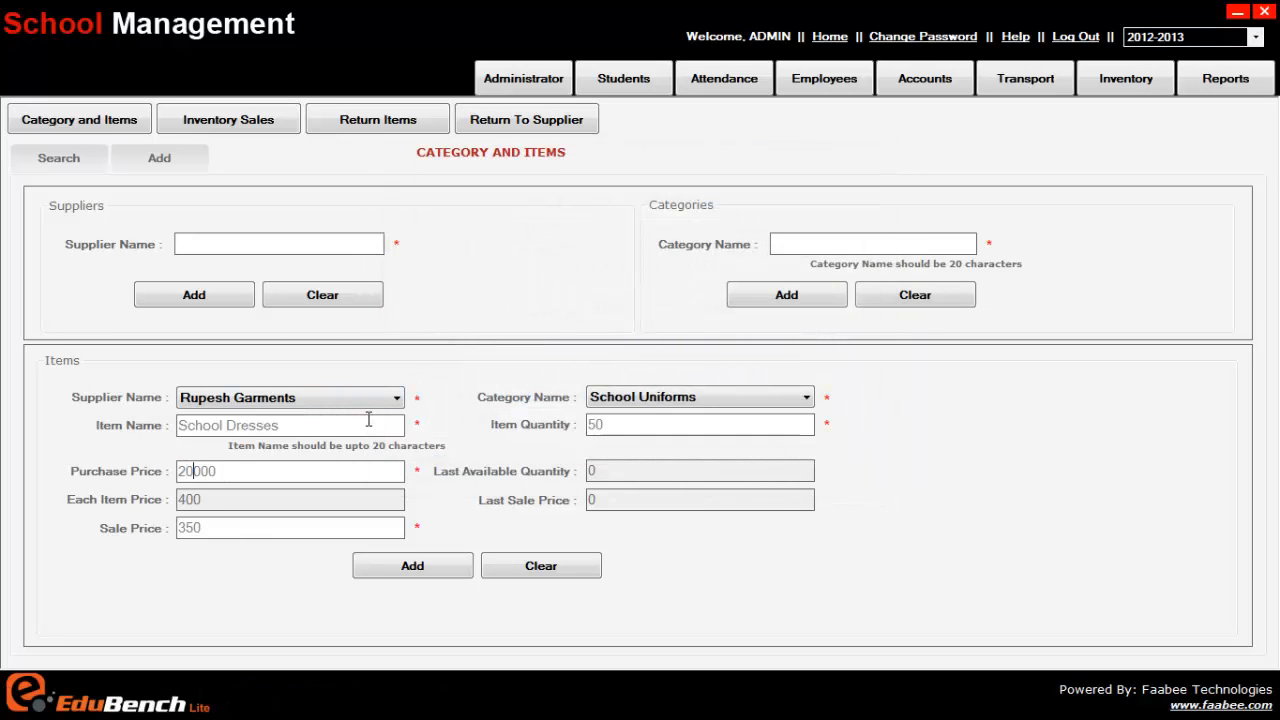
left_click(226, 471)
left_click_drag(204, 528, 88, 538)
type("450")
left_click(413, 566)
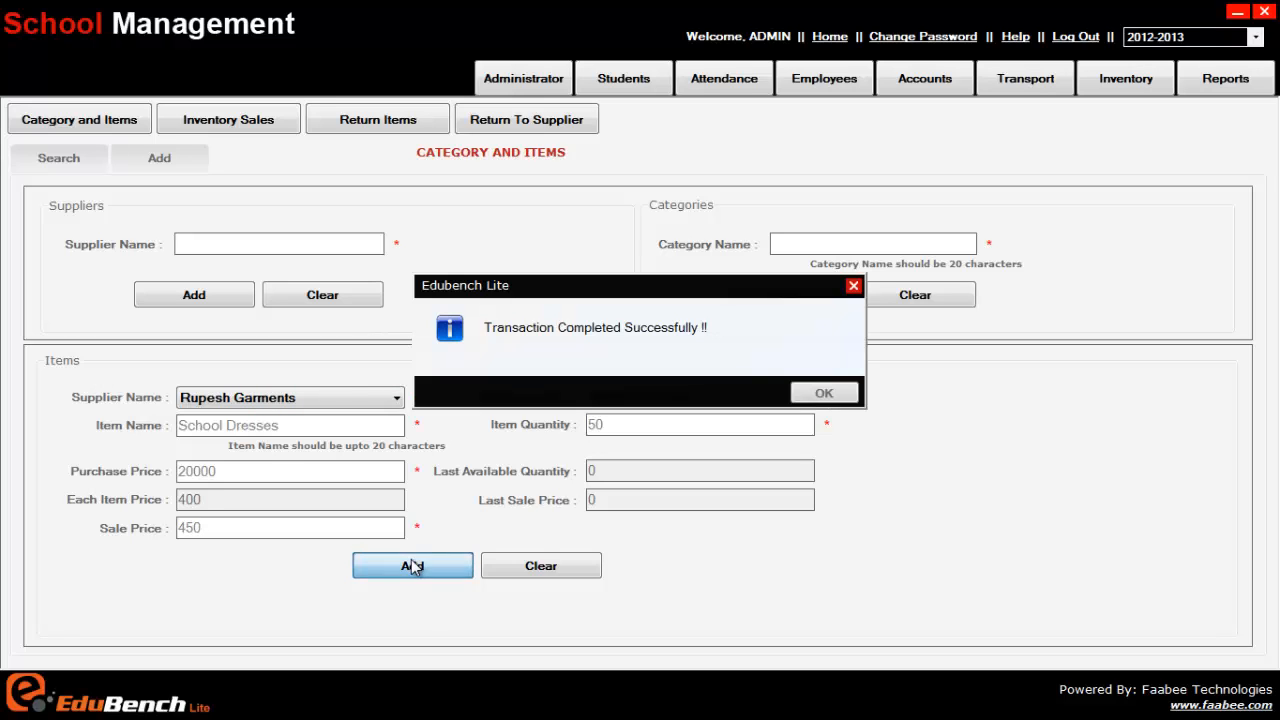
left_click(824, 393)
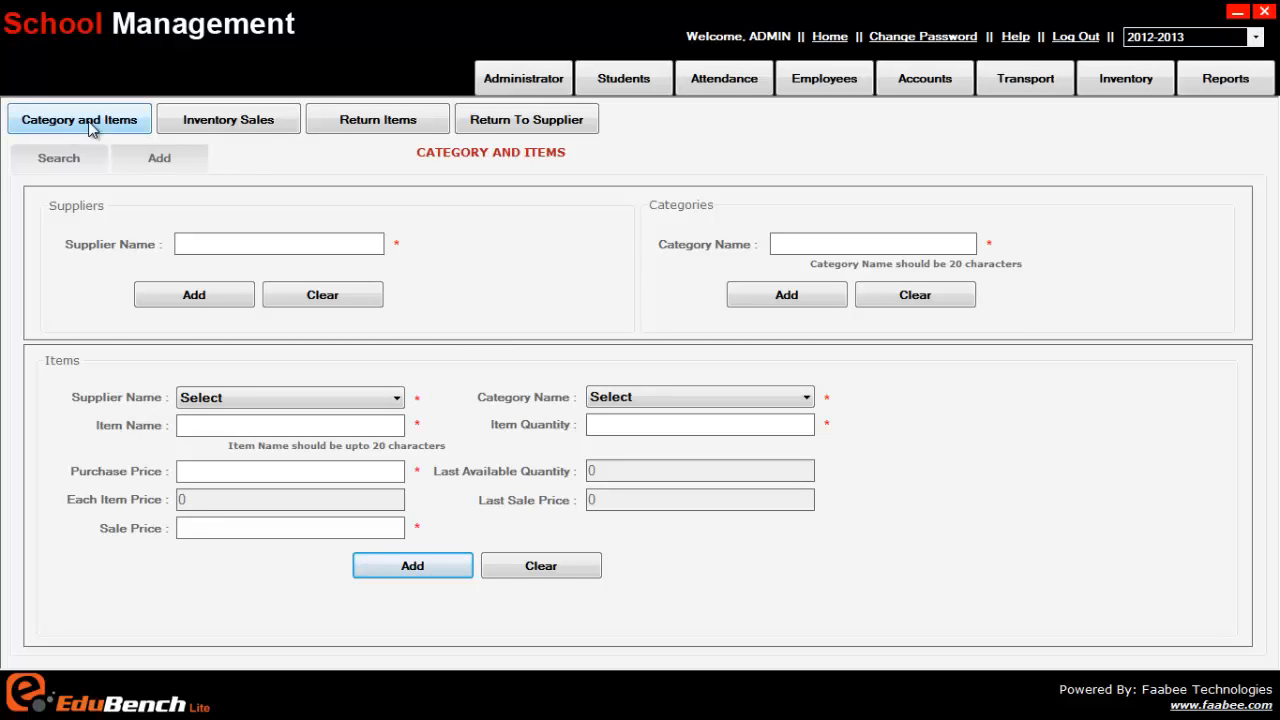
Step: Start a new item named Note books with supplier Classmate, category Books and quantity 200
left_click(286, 397)
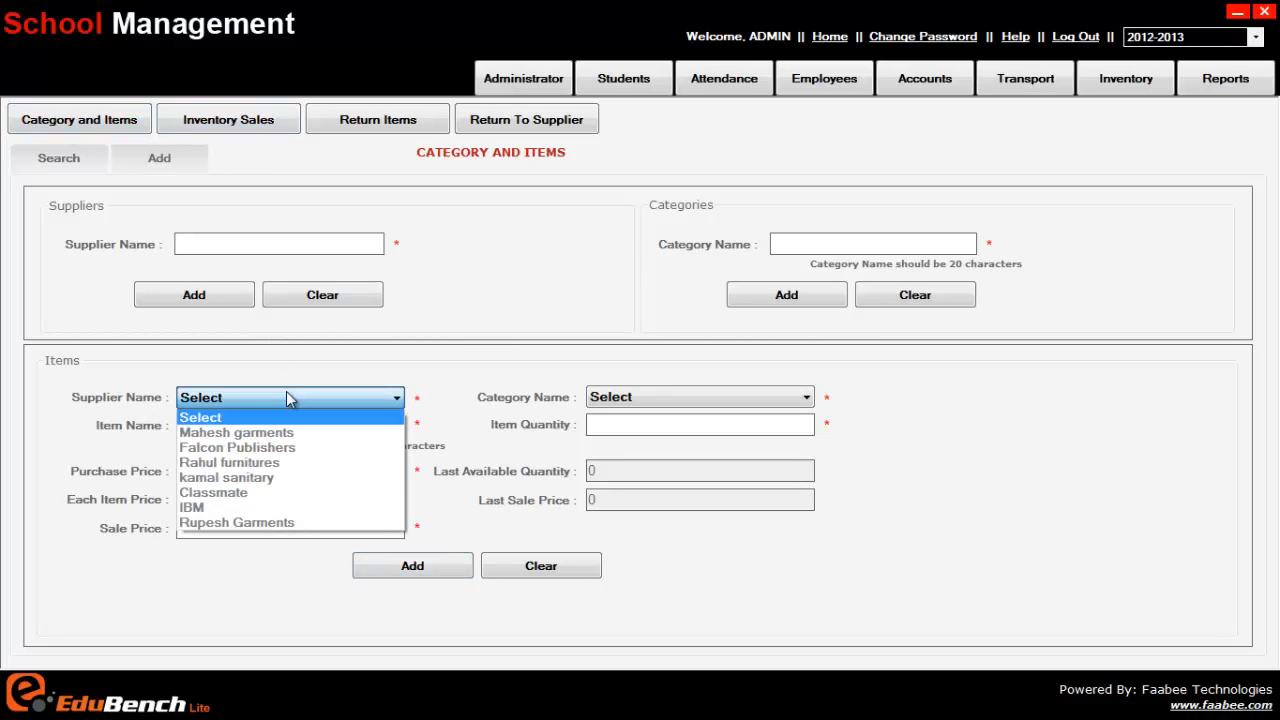
left_click(266, 494)
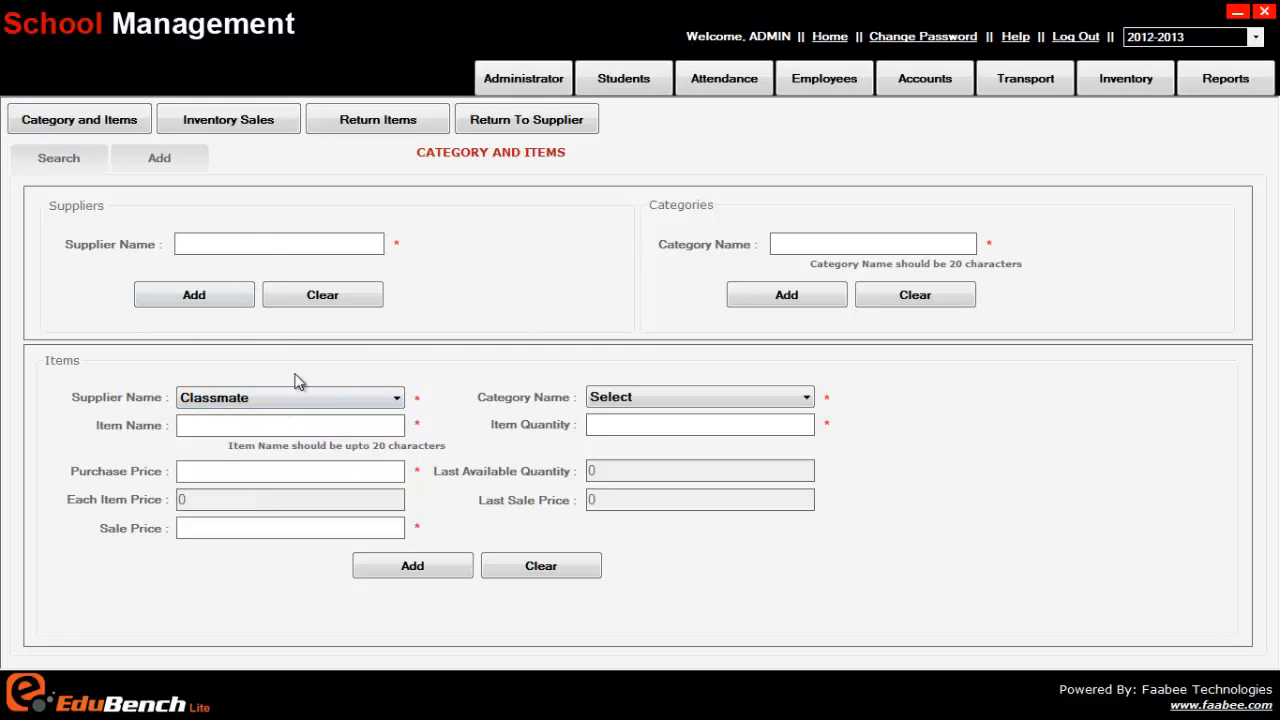
left_click(690, 398)
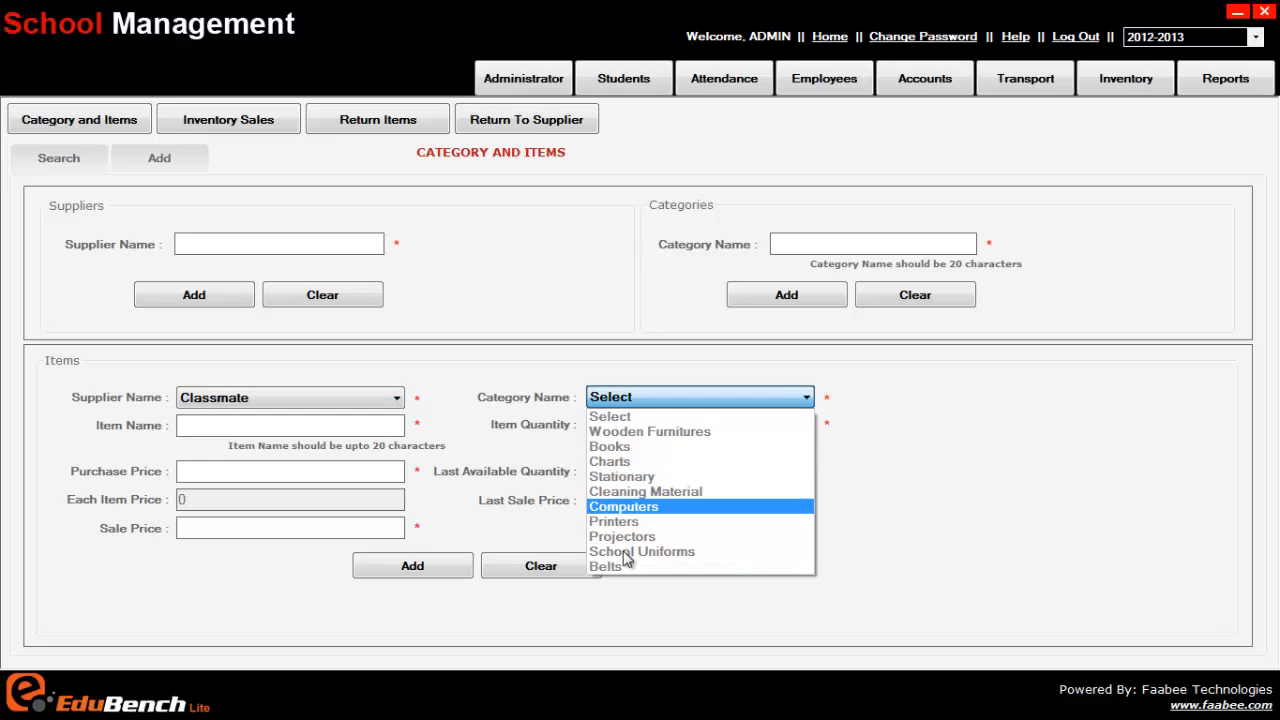
left_click(610, 447)
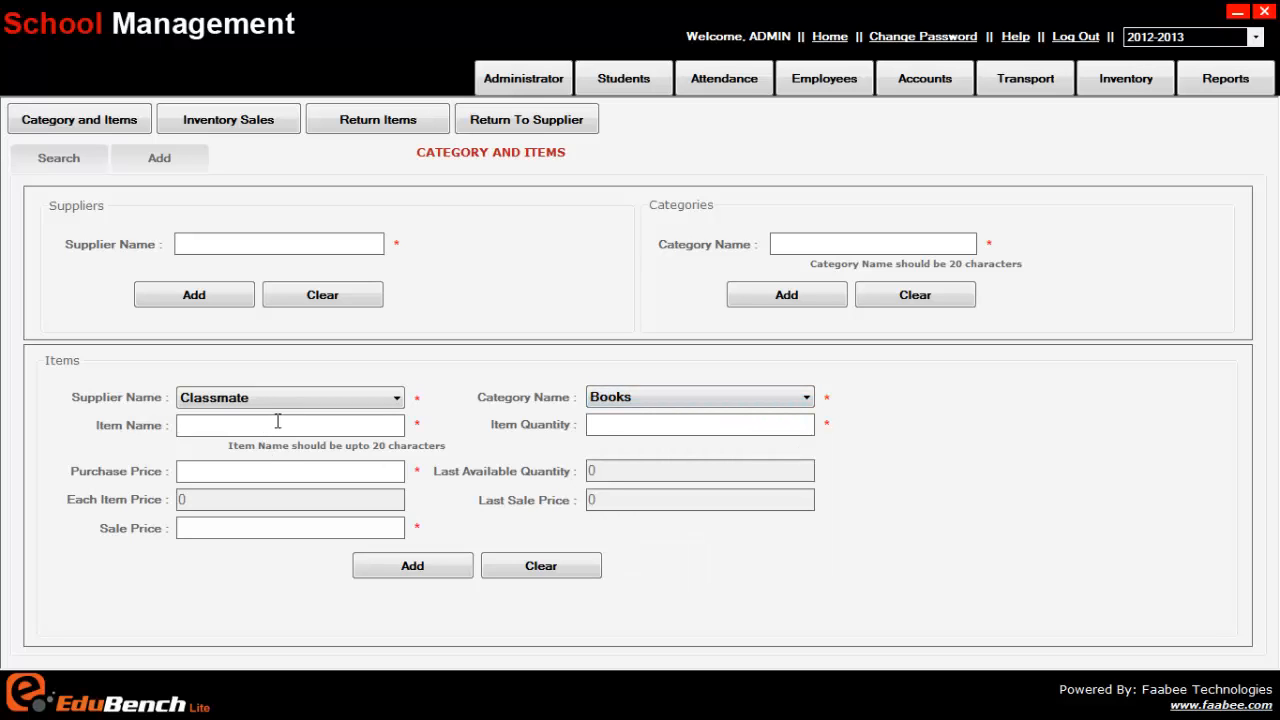
type("Note books")
left_click(627, 424)
type("200")
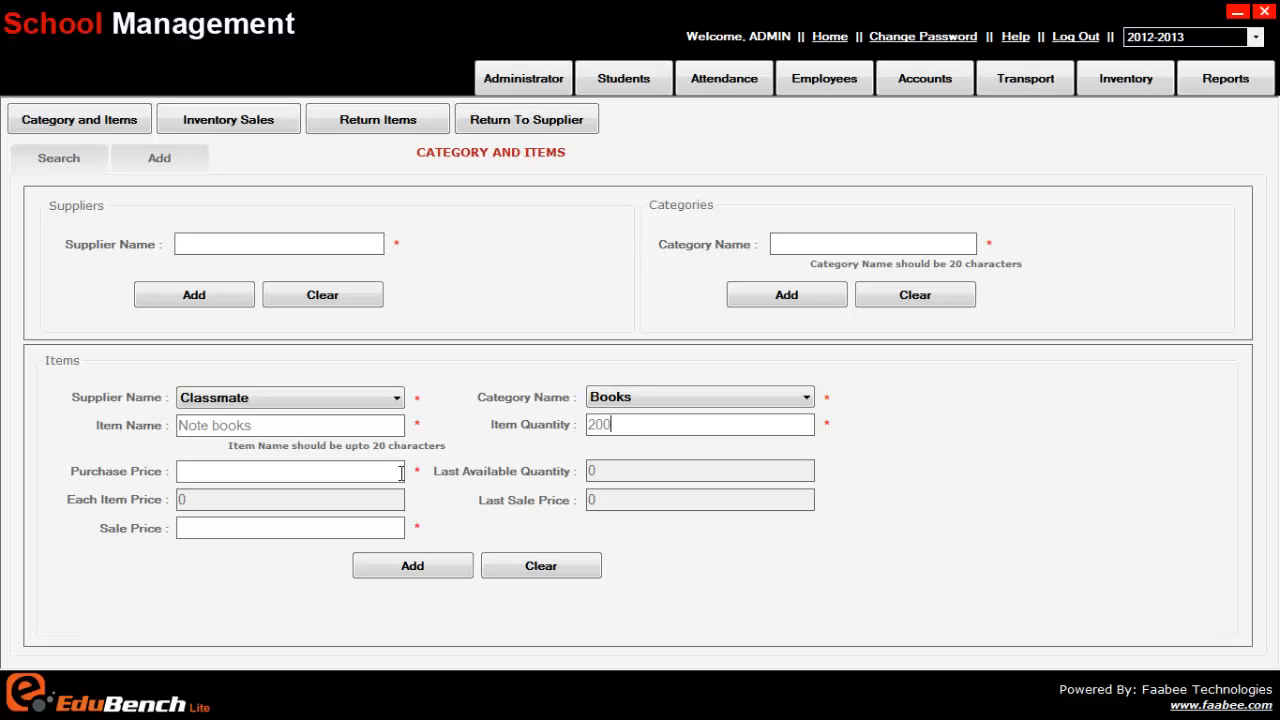
Step: Set the Note books purchase price to 7000 and sale price to 40, and save the item
left_click(381, 471)
type("13000")
left_click_drag(178, 471, 193, 471)
type("01")
left_click_drag(187, 471, 127, 482)
key("BackSpace")
left_click_drag(186, 472, 162, 478)
type("7")
type("0")
left_click(392, 582)
left_click(432, 570)
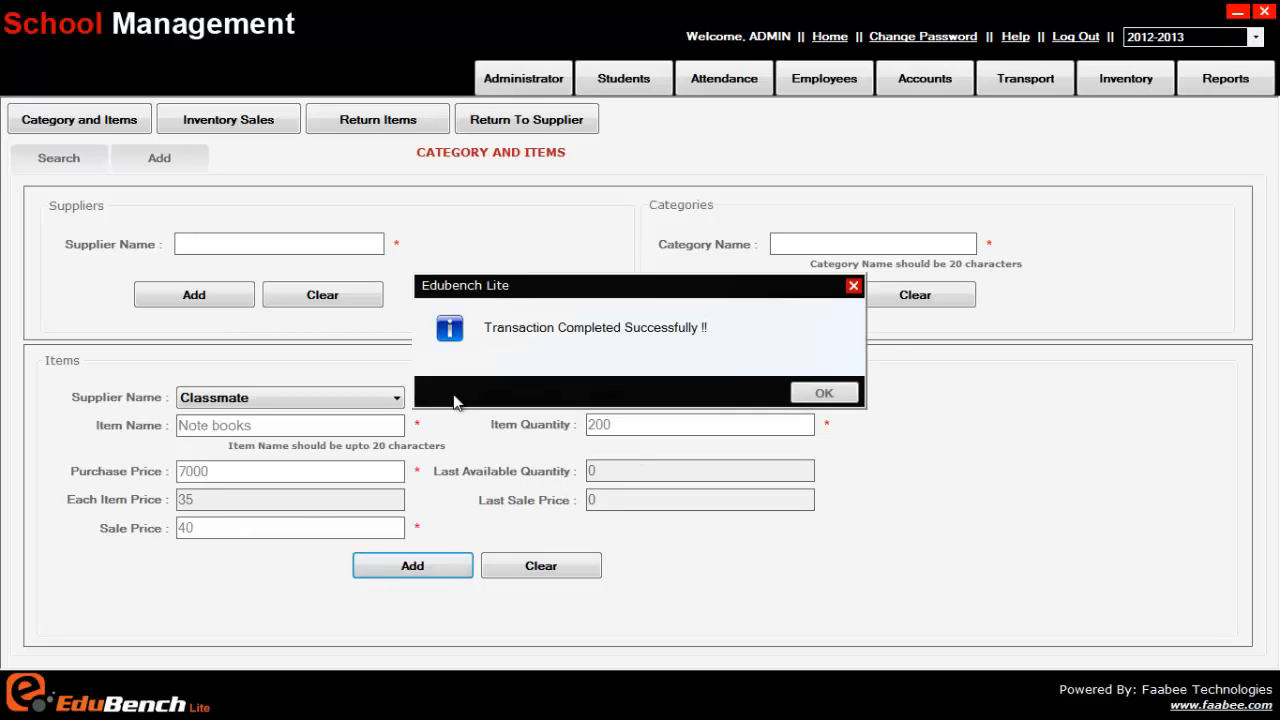
left_click(820, 391)
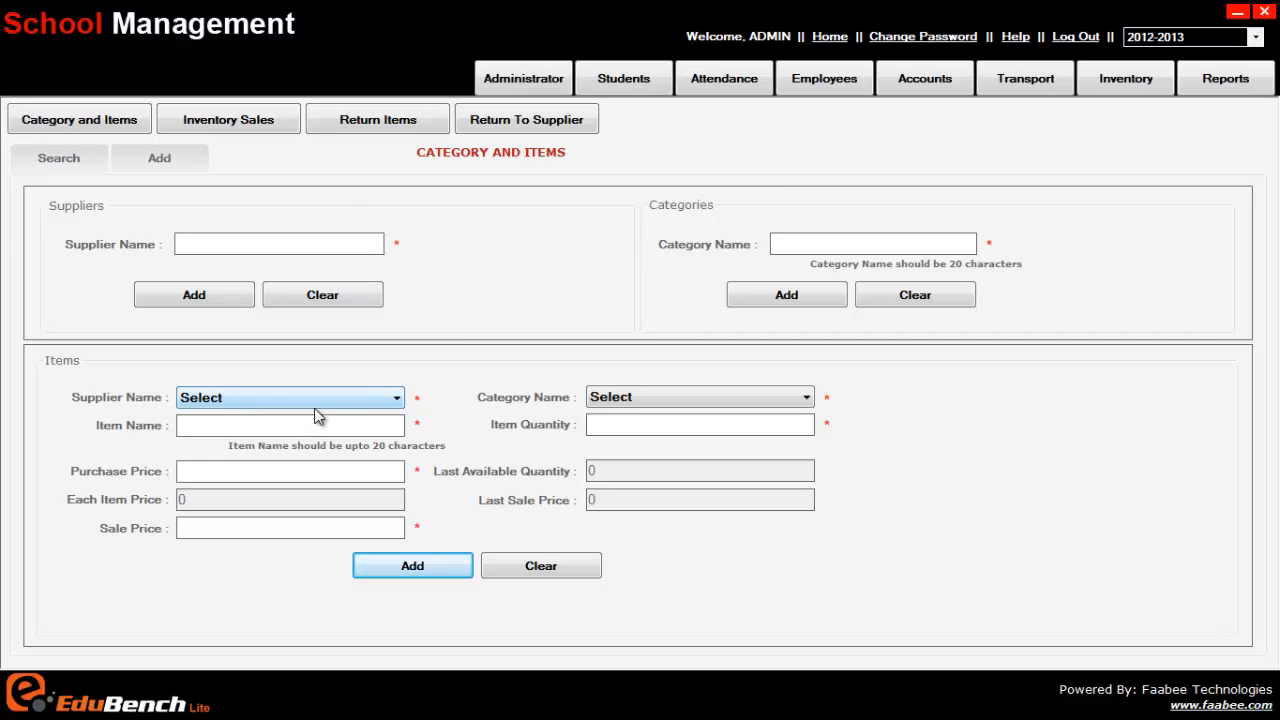
Step: Set the search supplier to Mahesh garments and list the recorded suppliers and categories
left_click(30, 162)
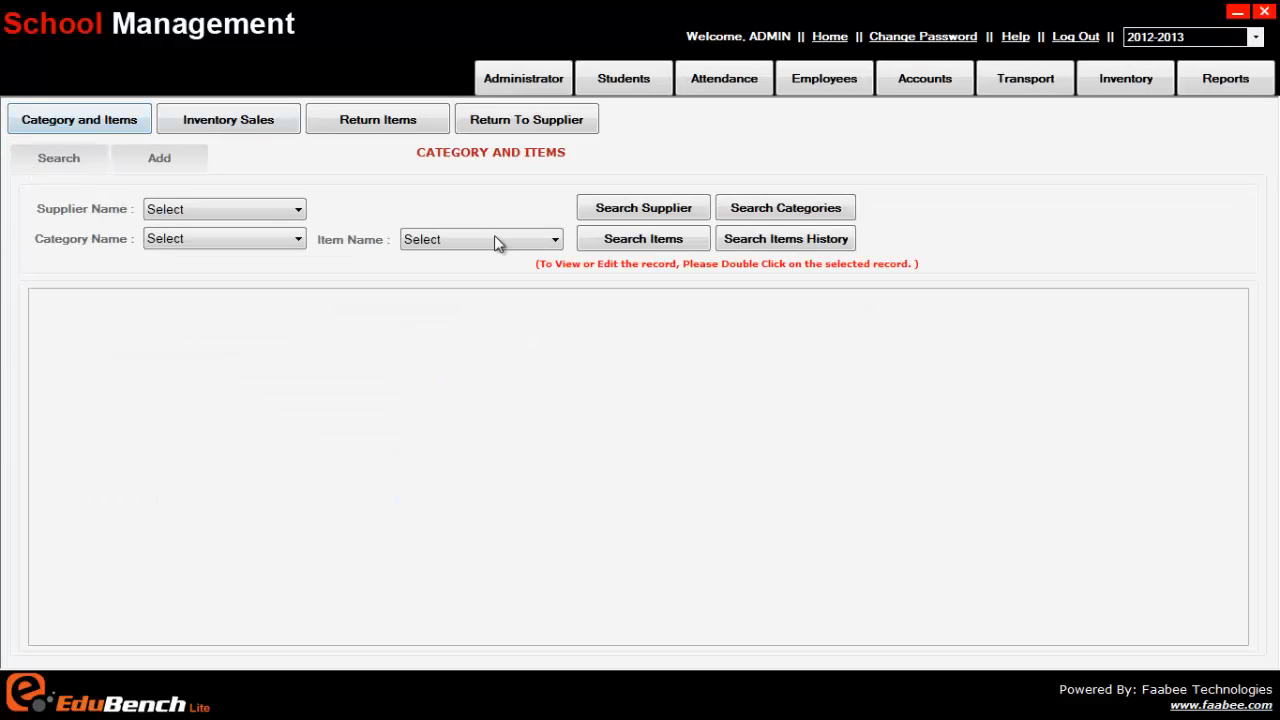
left_click(70, 163)
left_click(218, 210)
left_click(228, 245)
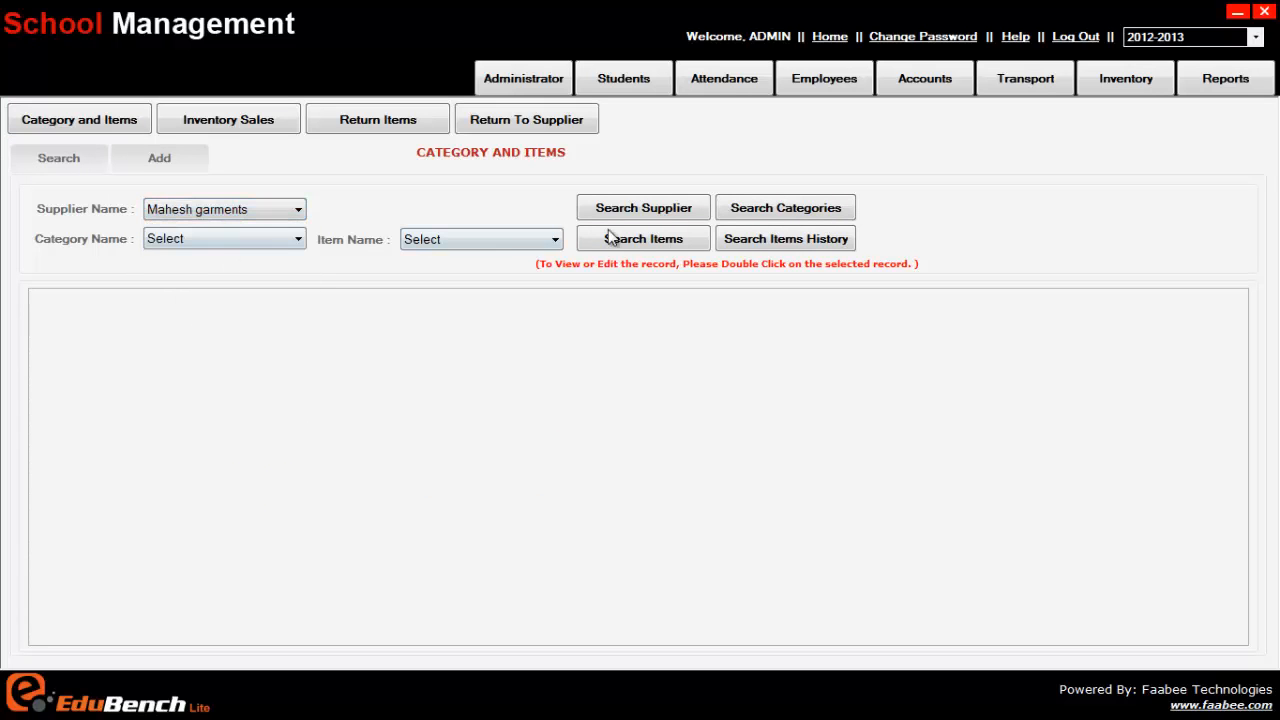
left_click(686, 210)
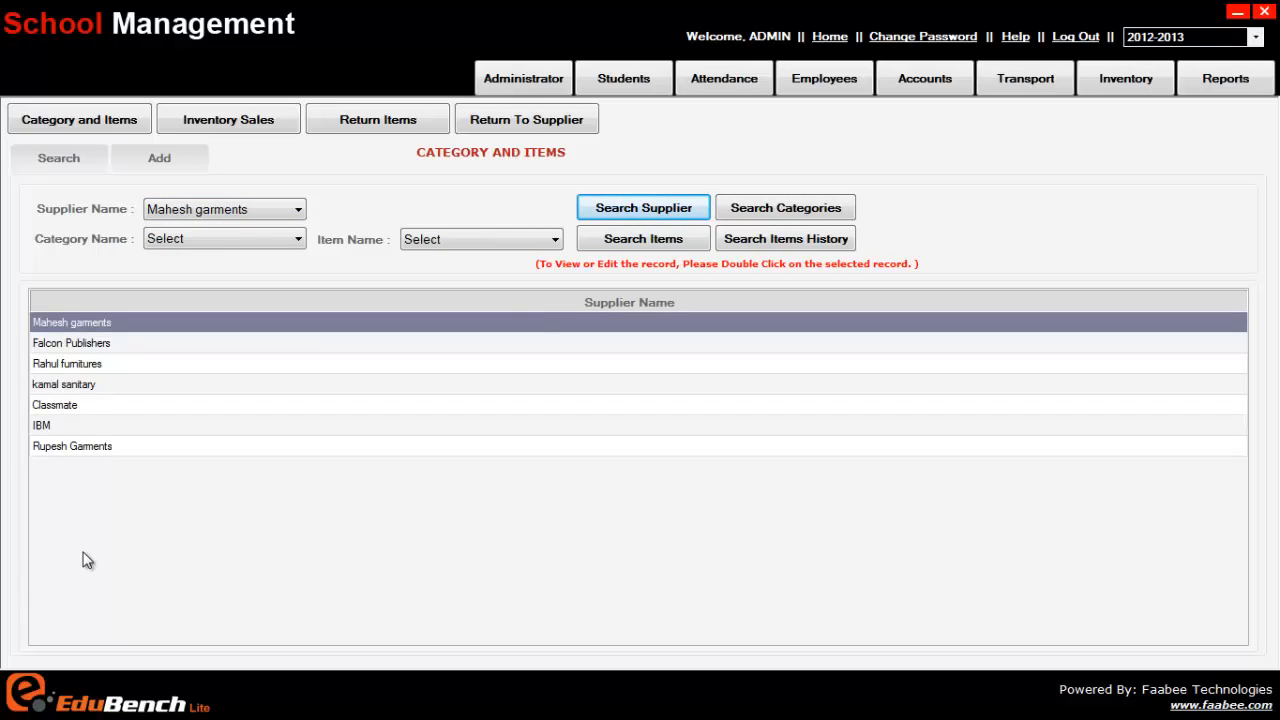
left_click(830, 209)
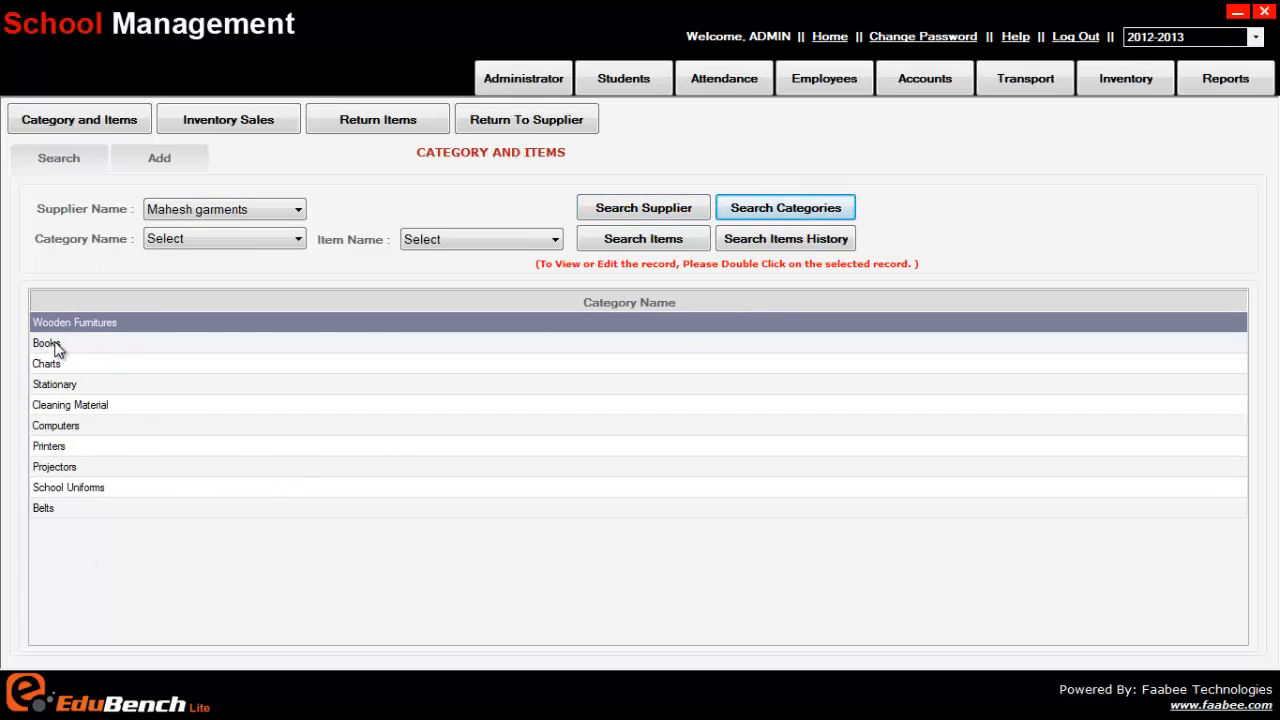
Step: Search the items for Mahesh garments, check its category and item choices, and reset the search form
left_click(628, 243)
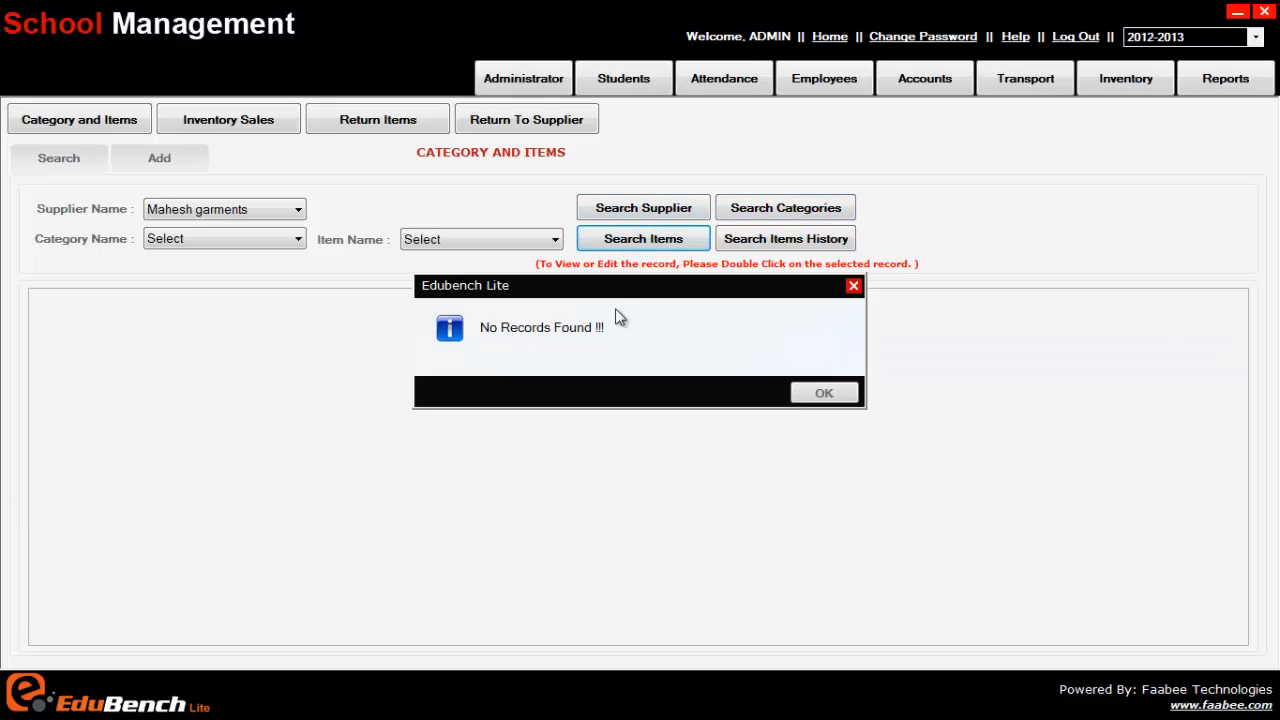
left_click(842, 398)
left_click(640, 241)
left_click(848, 392)
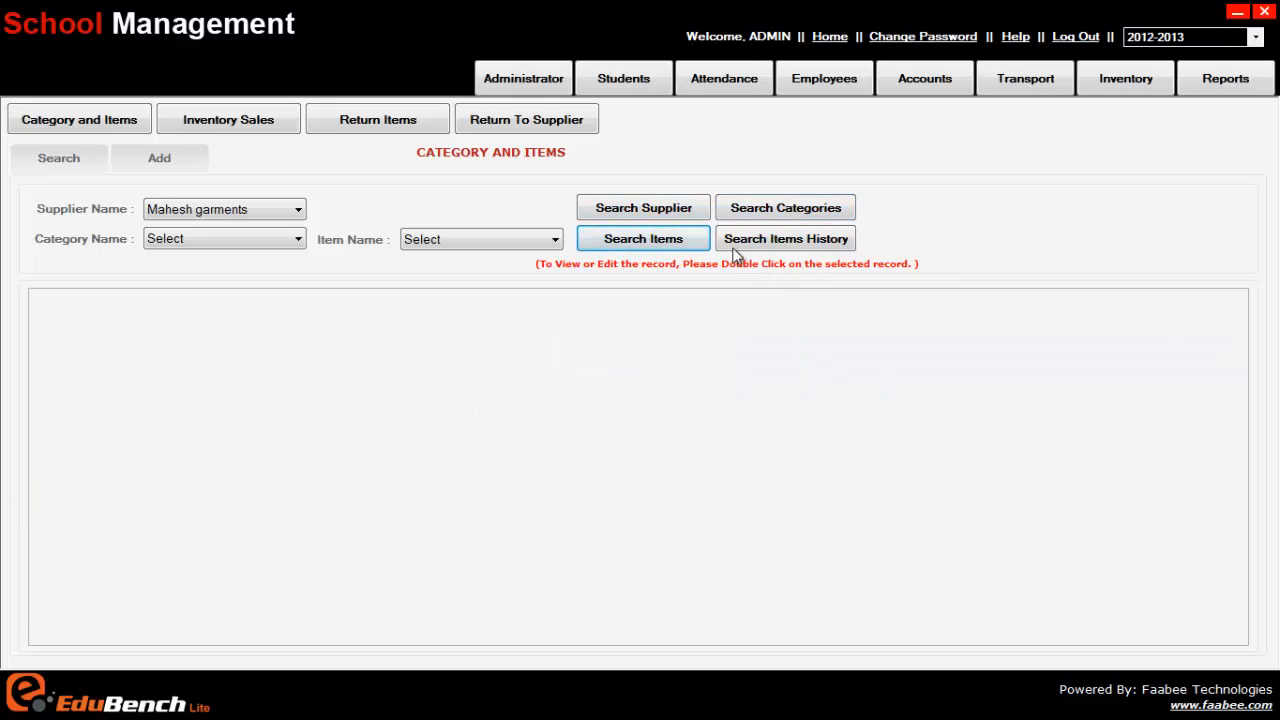
left_click(498, 238)
left_click(494, 244)
left_click(248, 241)
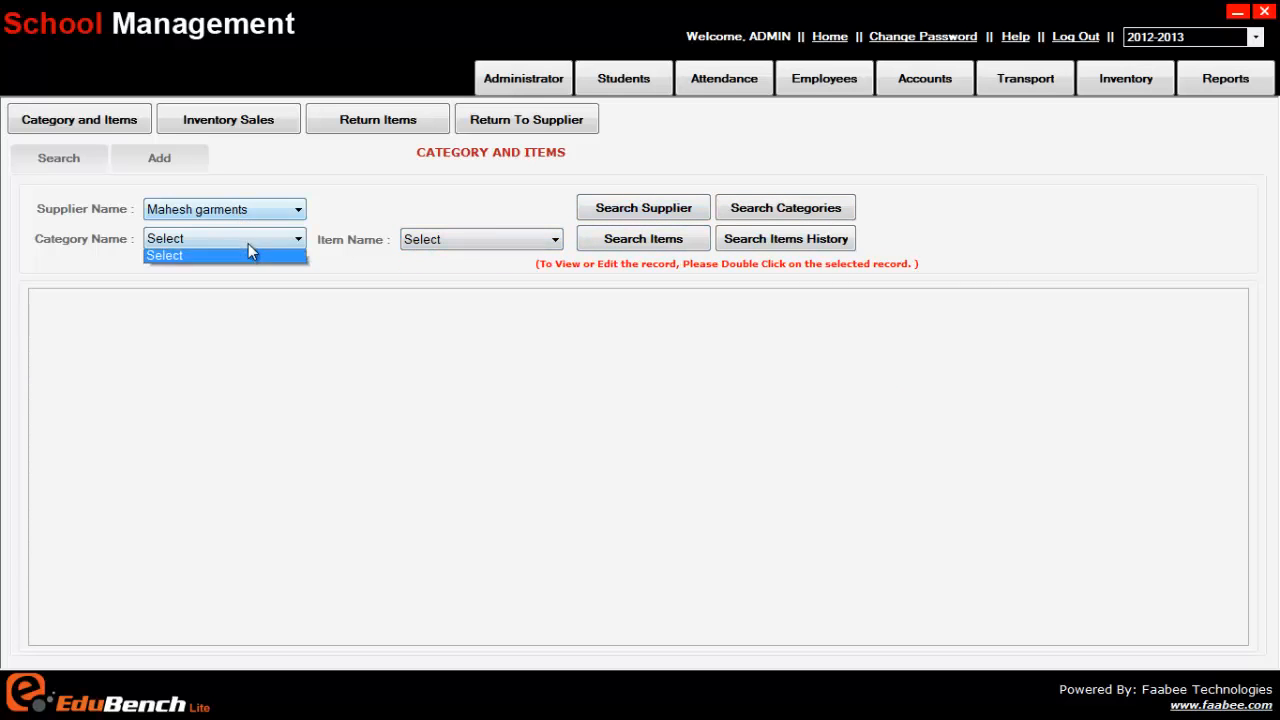
left_click(249, 262)
left_click(479, 238)
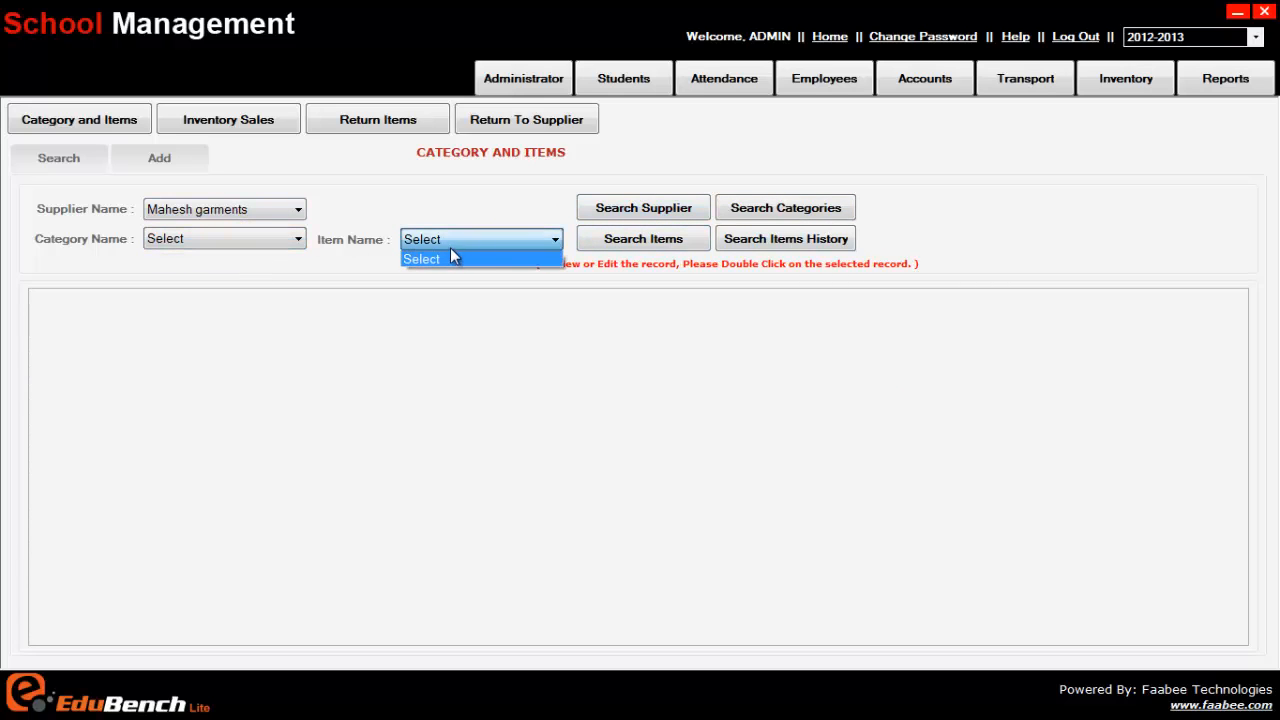
left_click(450, 256)
left_click(302, 240)
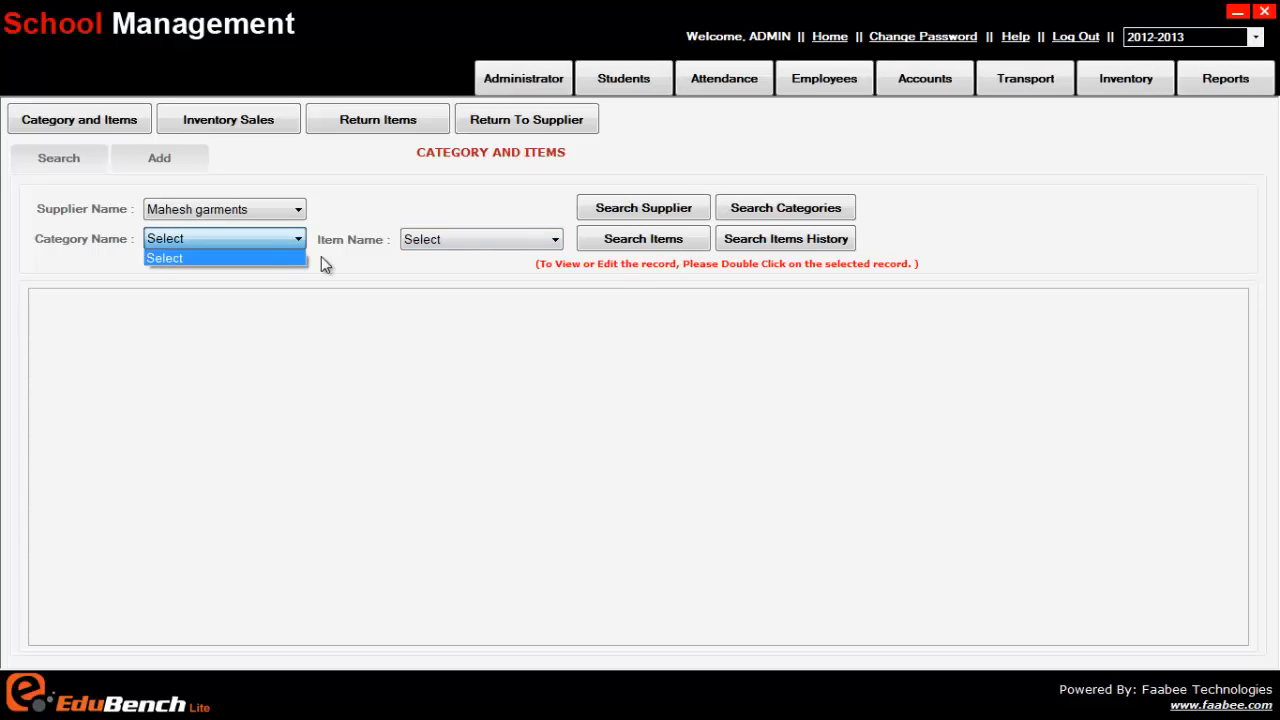
left_click(388, 194)
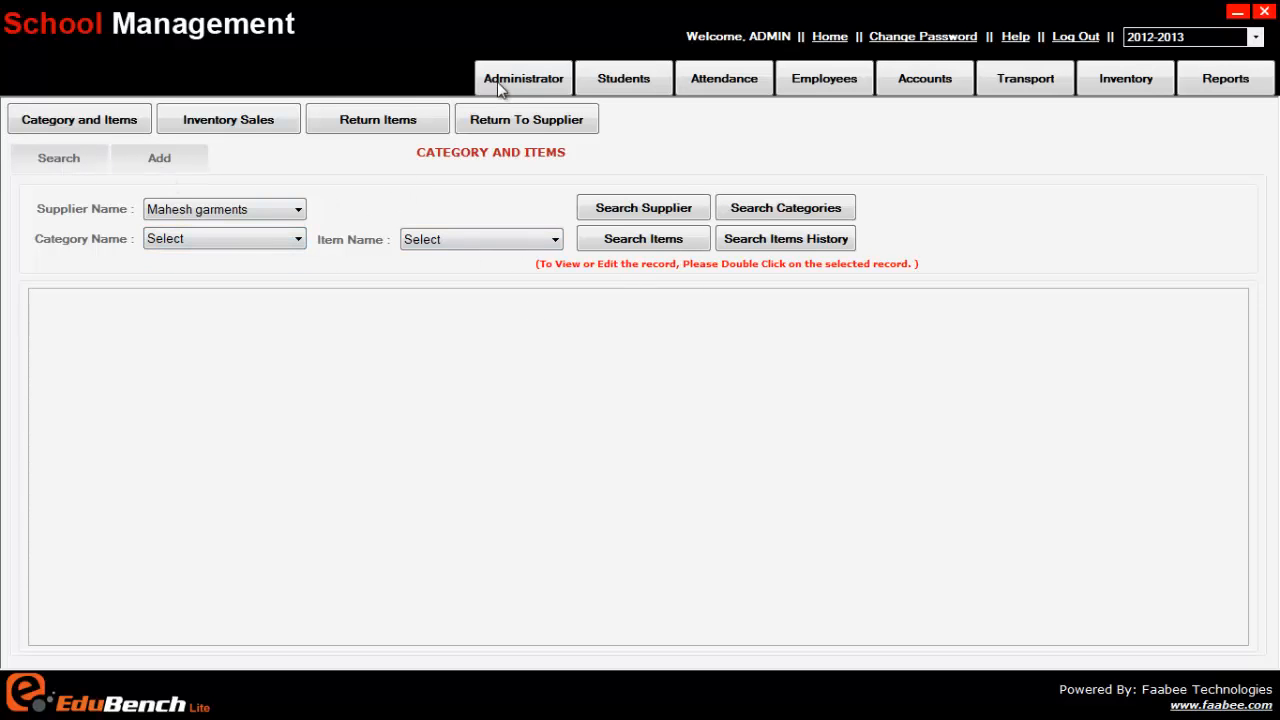
left_click(77, 123)
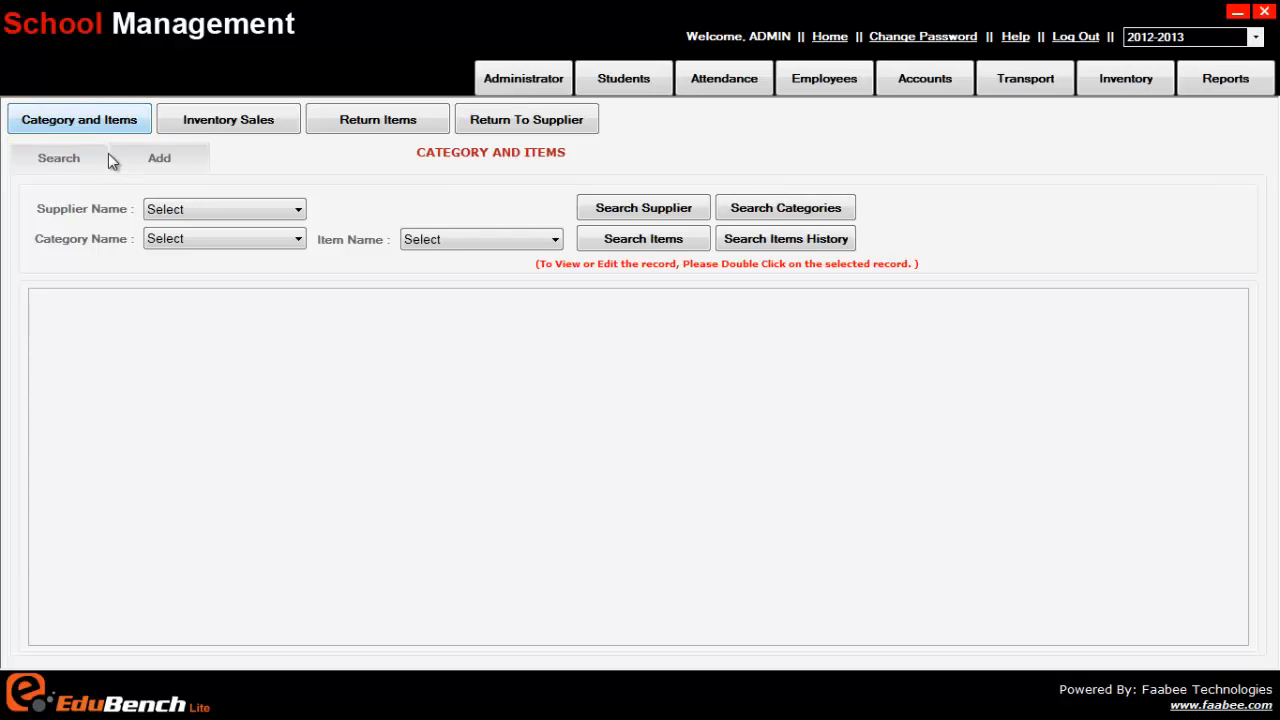
Step: Start an inventory sale and choose the student by enrollment number from the matching suggestions
left_click(210, 122)
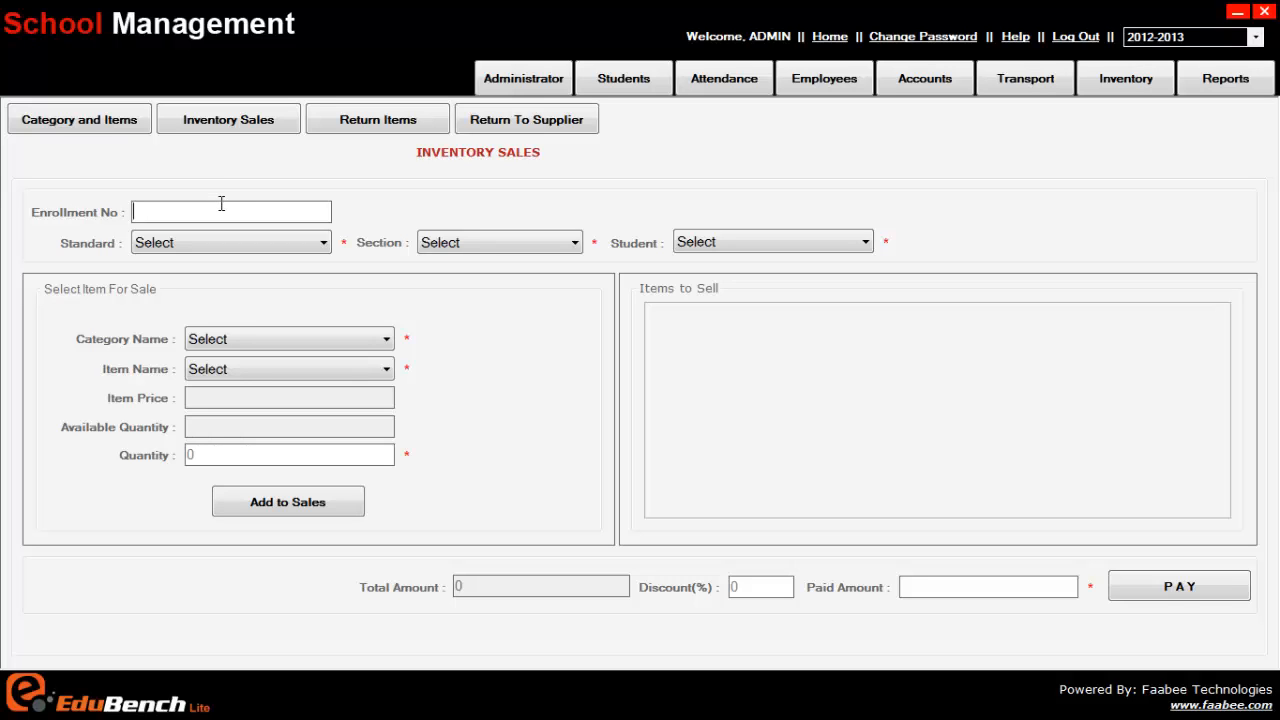
left_click(206, 125)
type("1")
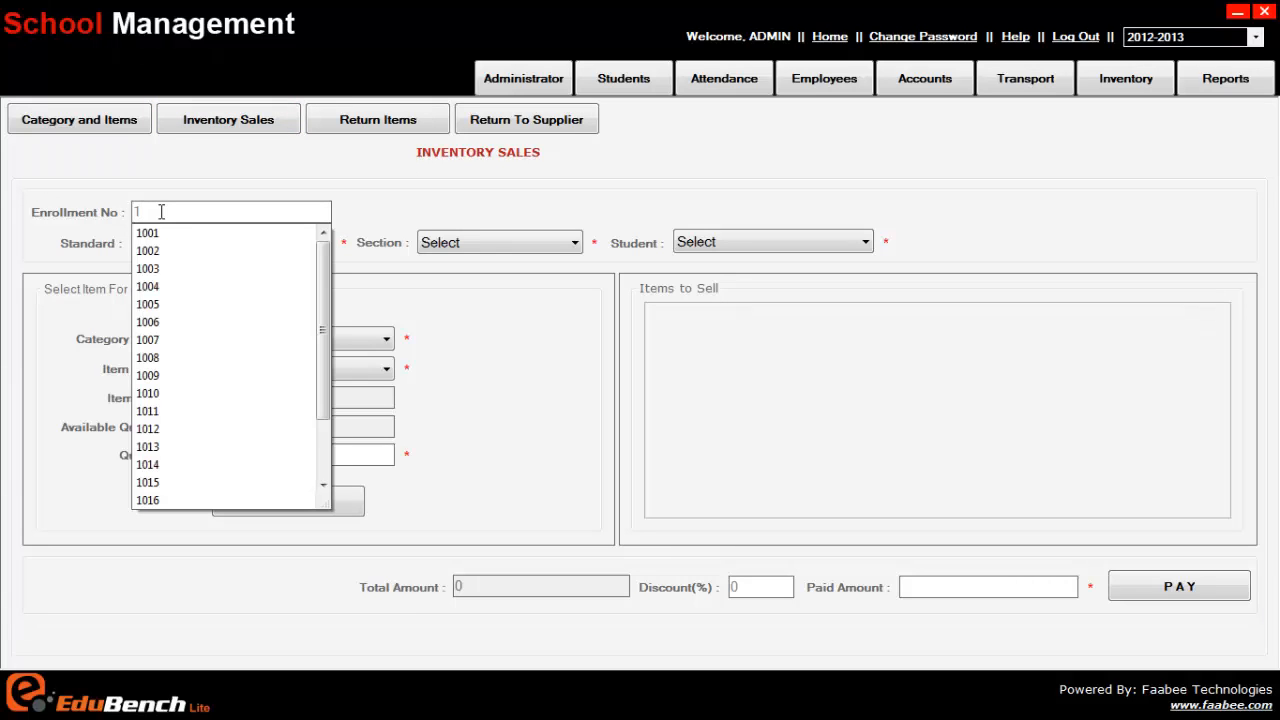
type("00")
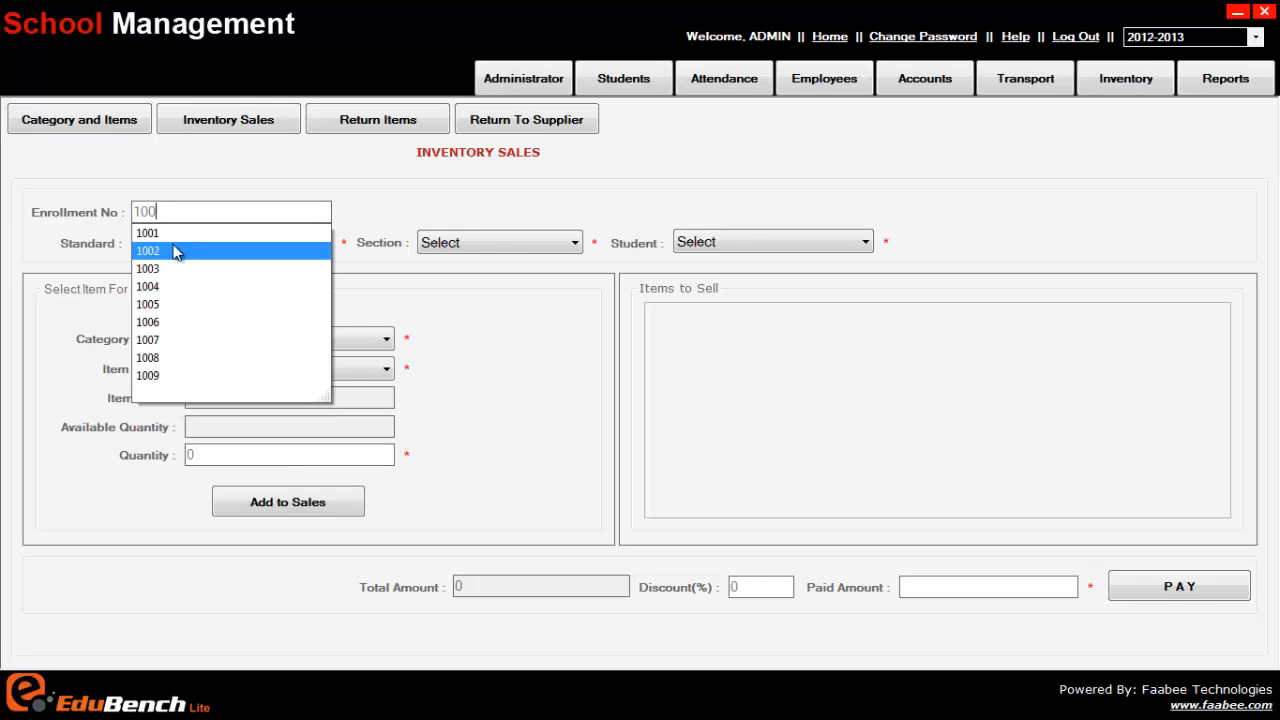
left_click(160, 250)
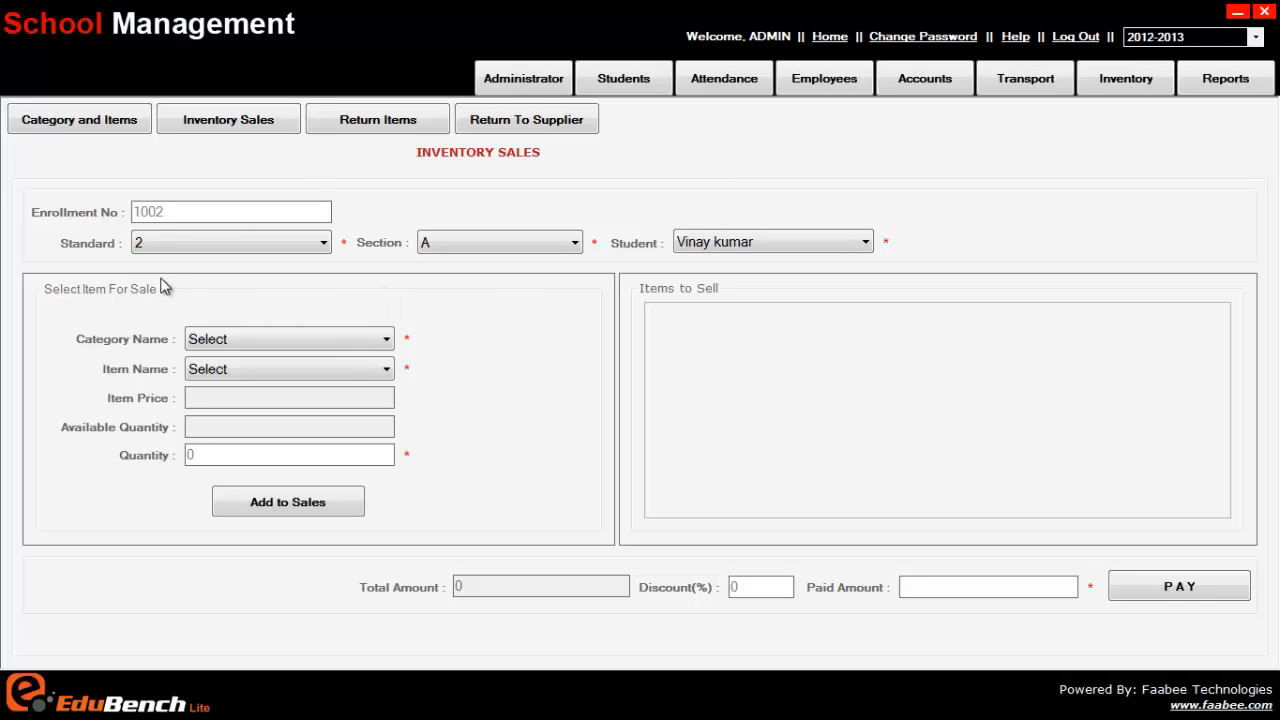
Step: Add 2 Note books from the Books category to the items to sell
left_click(265, 339)
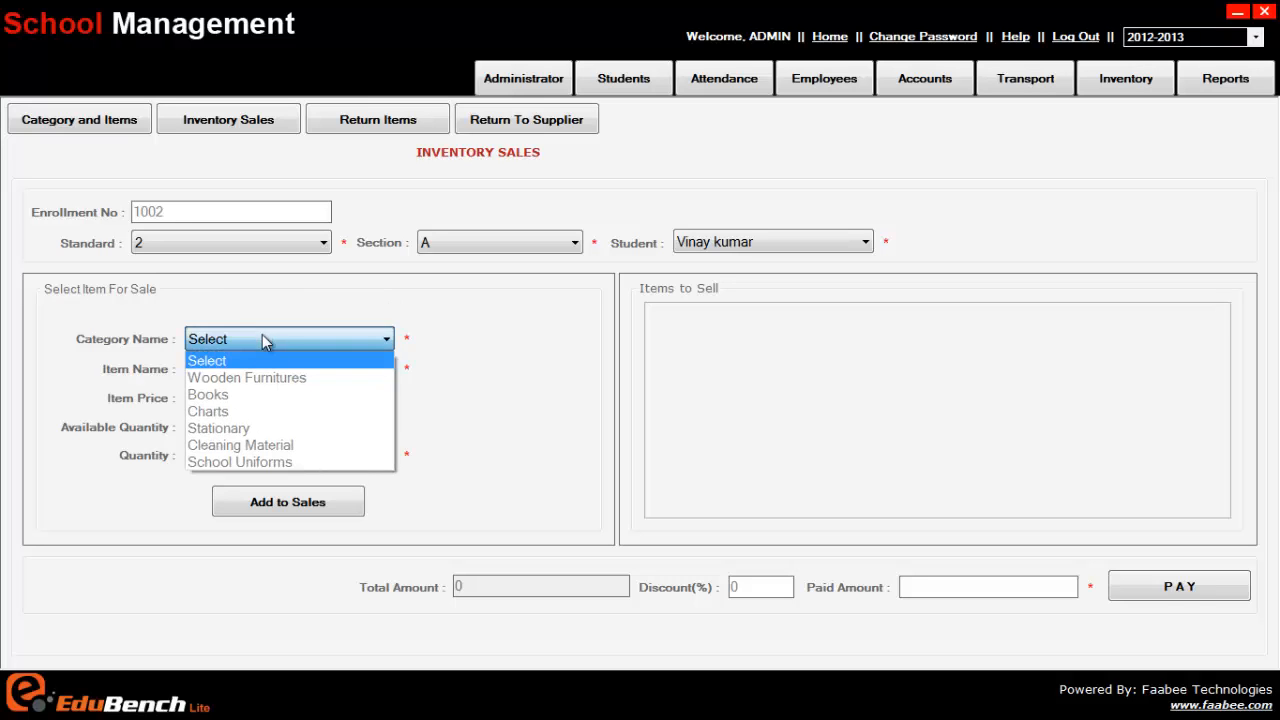
left_click(268, 396)
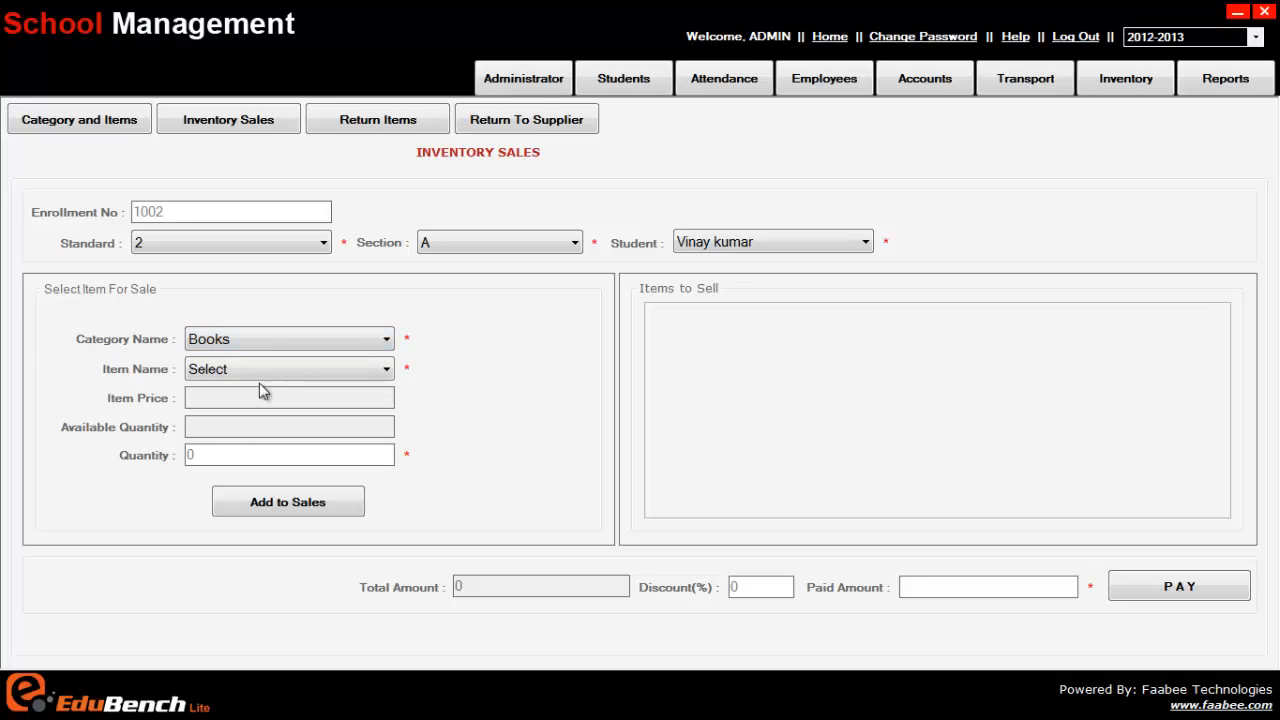
left_click(237, 370)
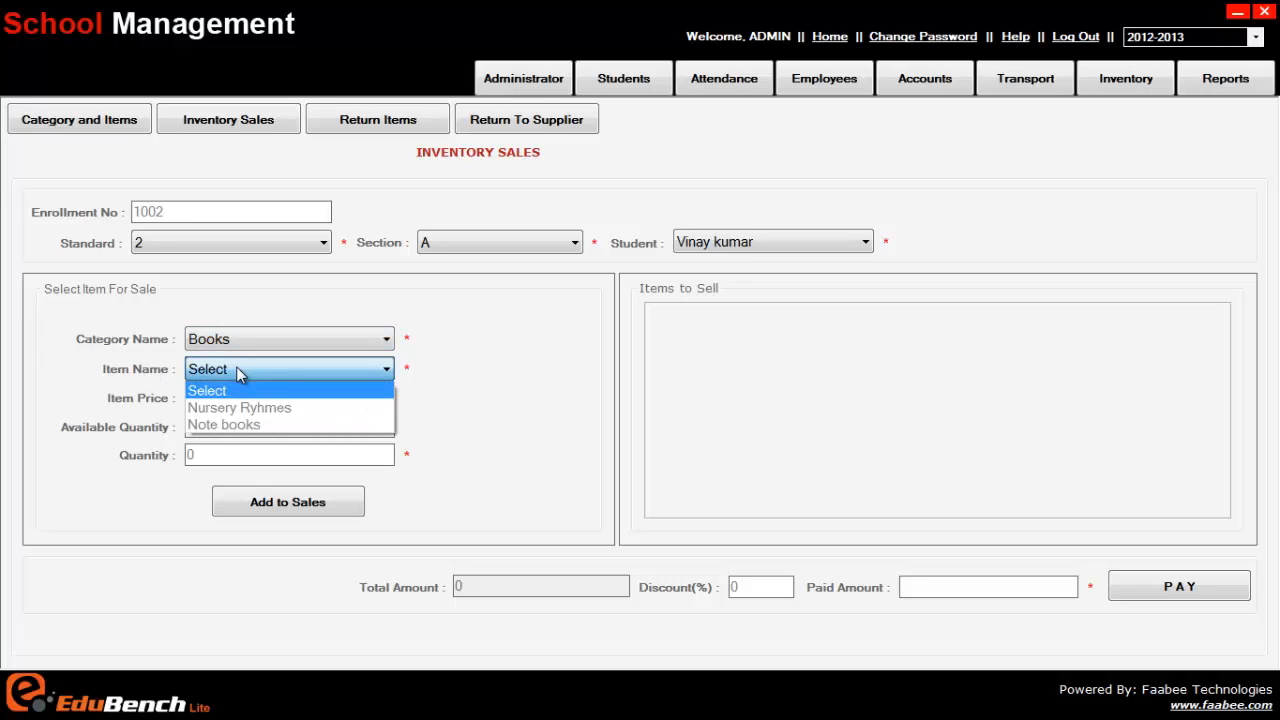
left_click(262, 424)
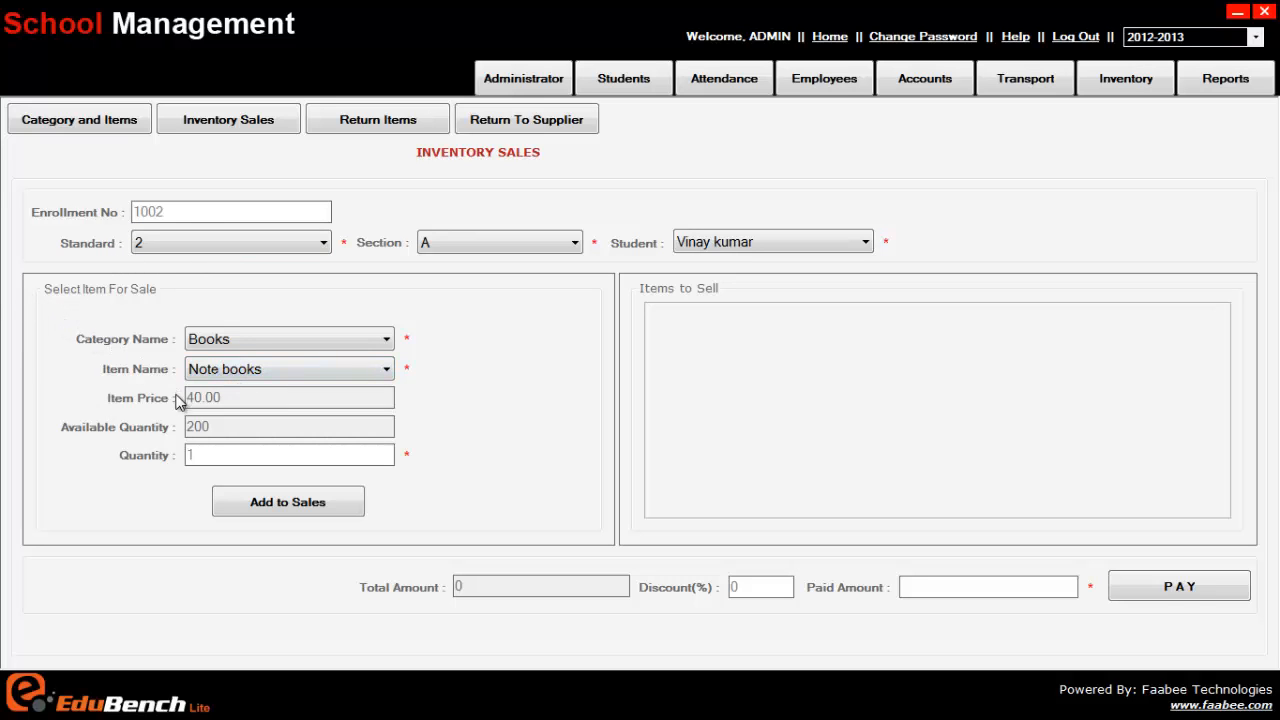
double_click(185, 455)
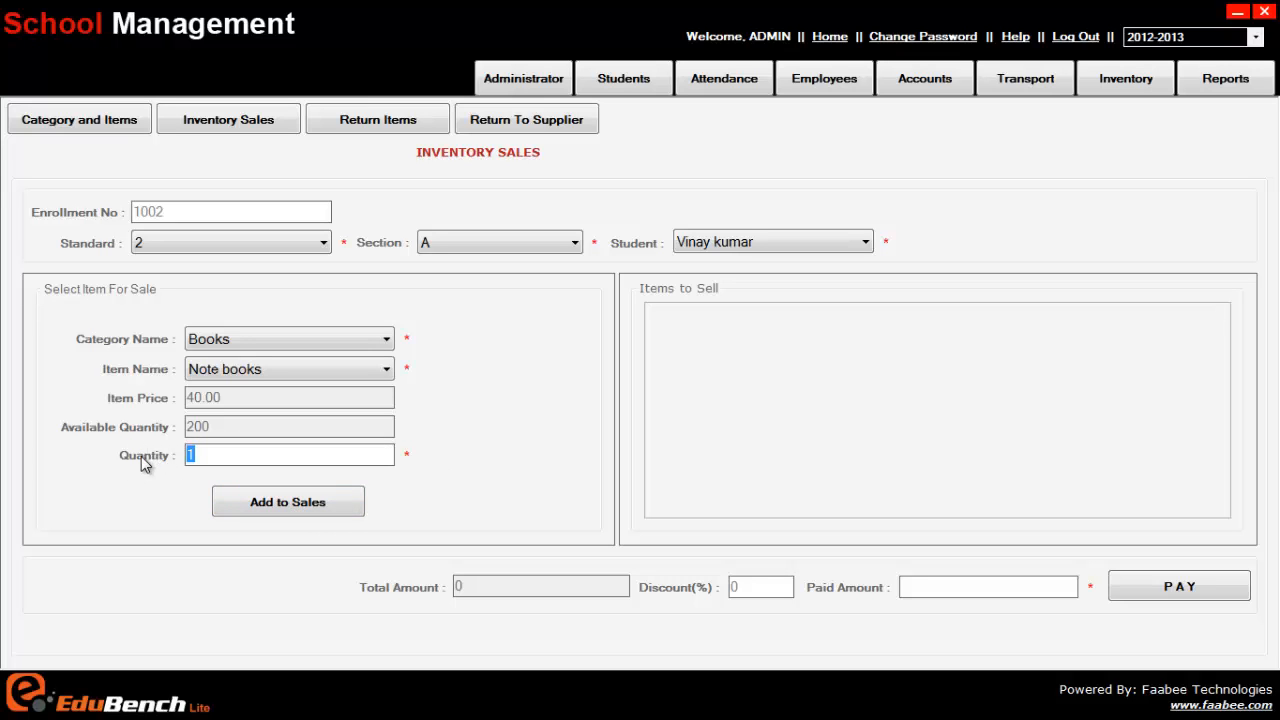
type("2")
double_click(190, 455)
left_click(277, 502)
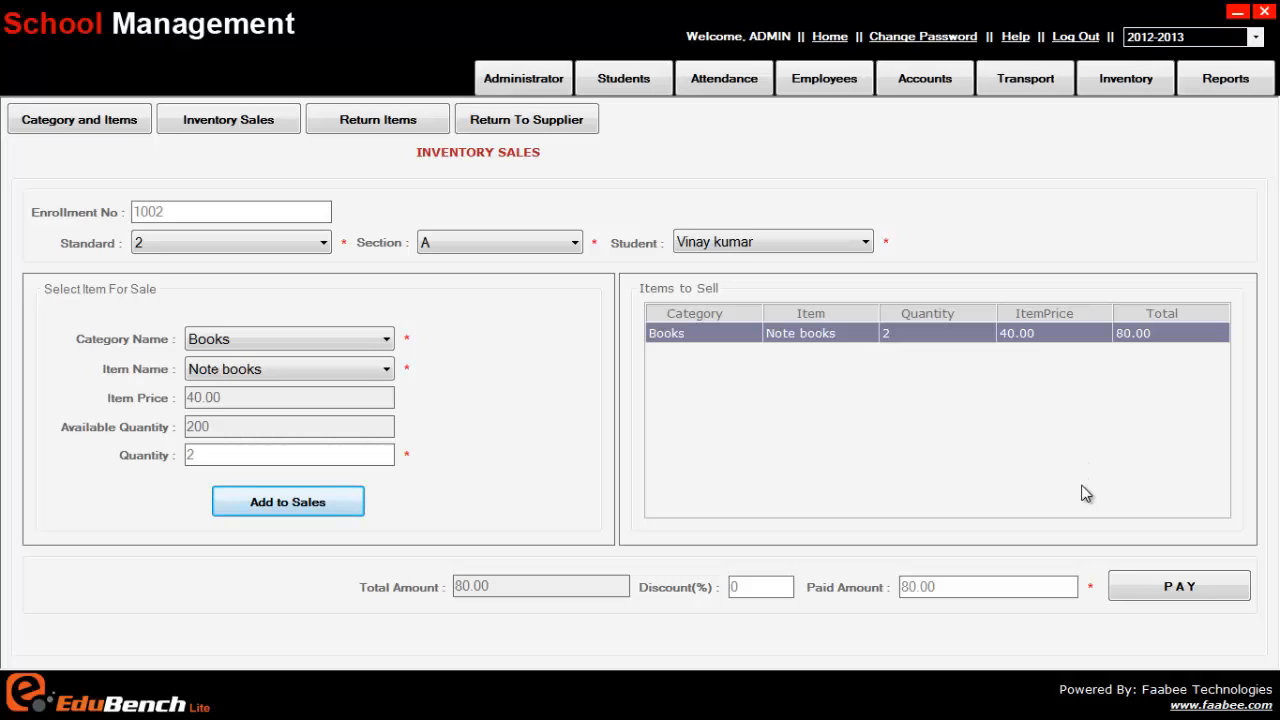
Step: Pay for the Note books sale without a discount and confirm the payment
left_click(1190, 588)
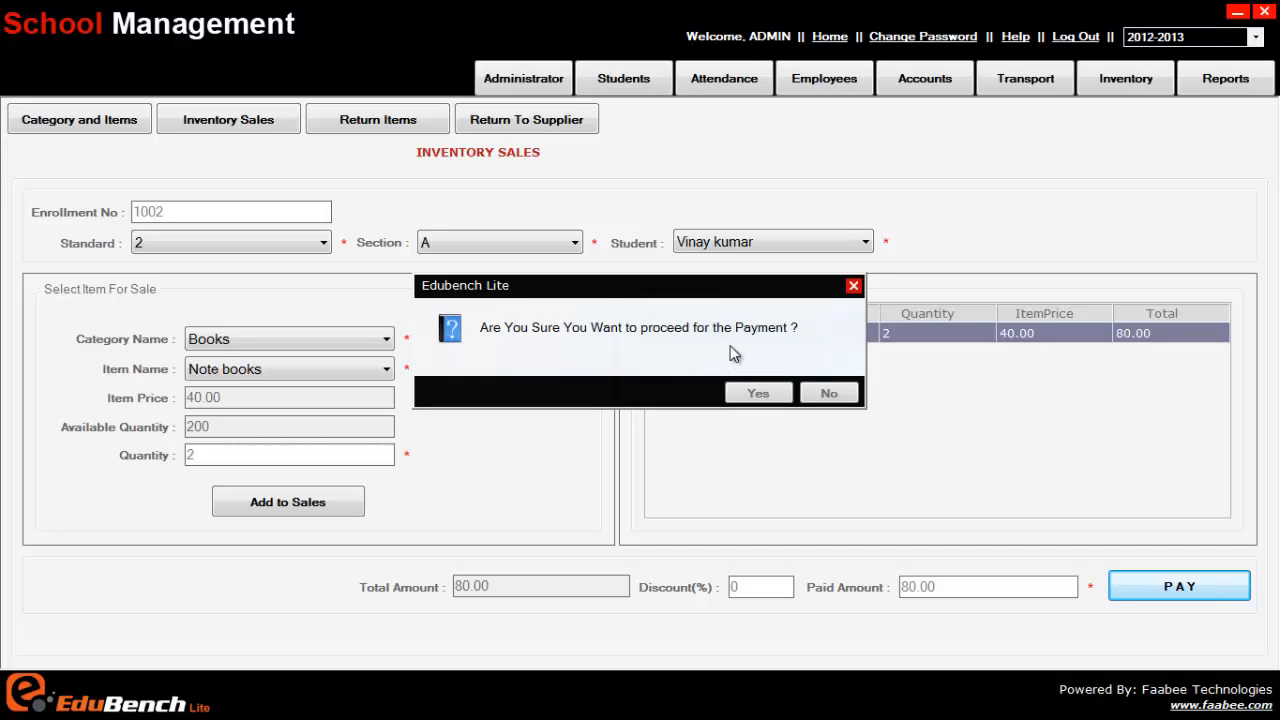
left_click(759, 394)
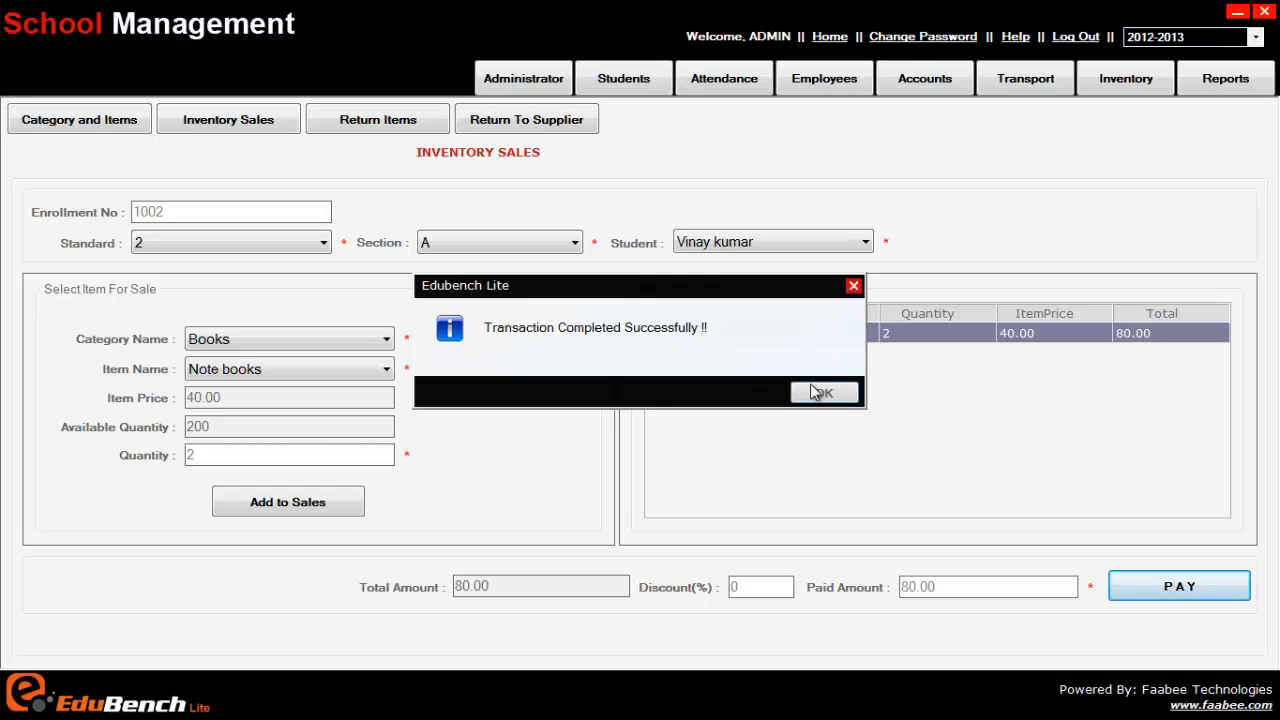
left_click(820, 392)
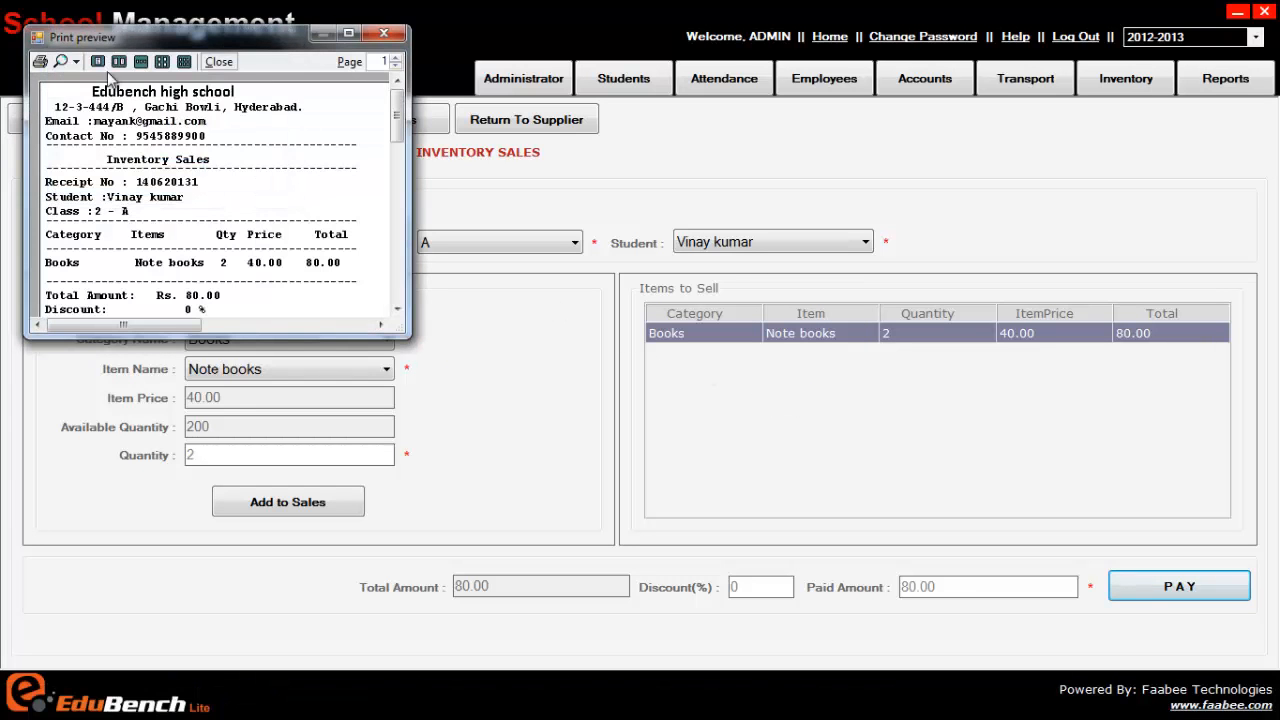
Step: Examine the sale receipt in the print preview, including its item lines, total, discount and paid amount
left_click(348, 33)
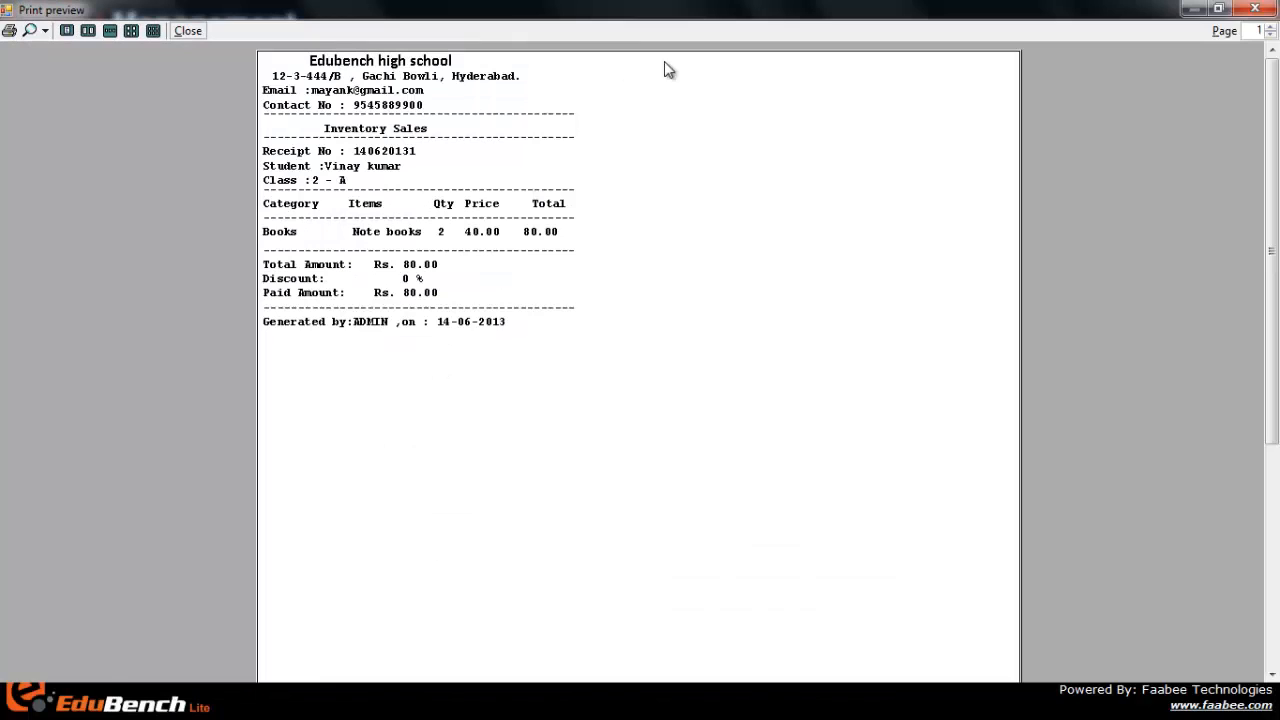
left_click(1219, 10)
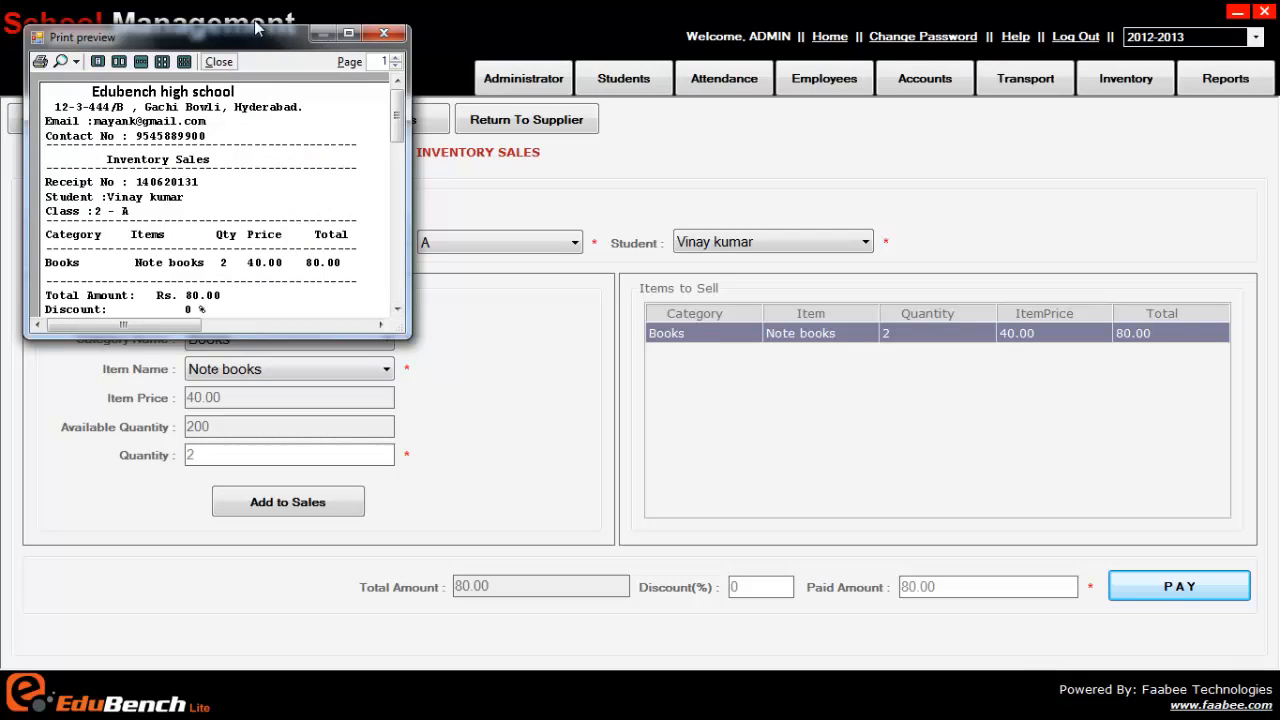
left_click_drag(312, 38, 595, 54)
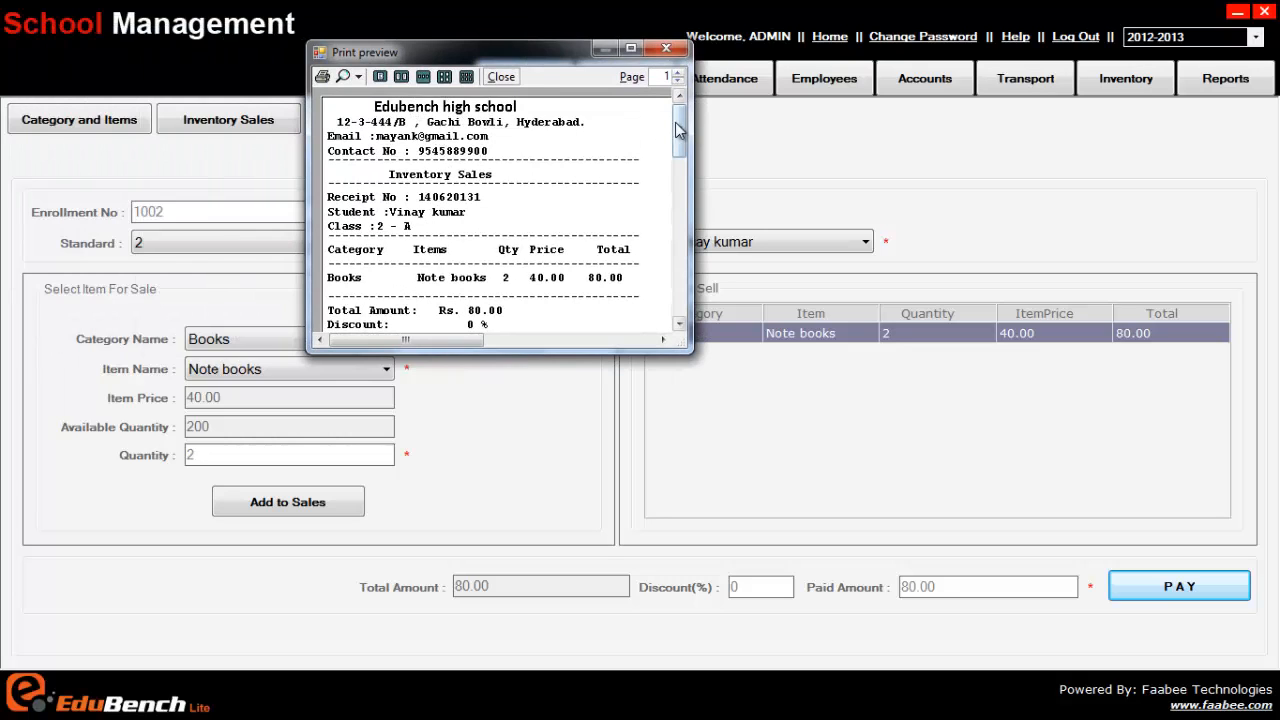
left_click_drag(679, 137, 679, 150)
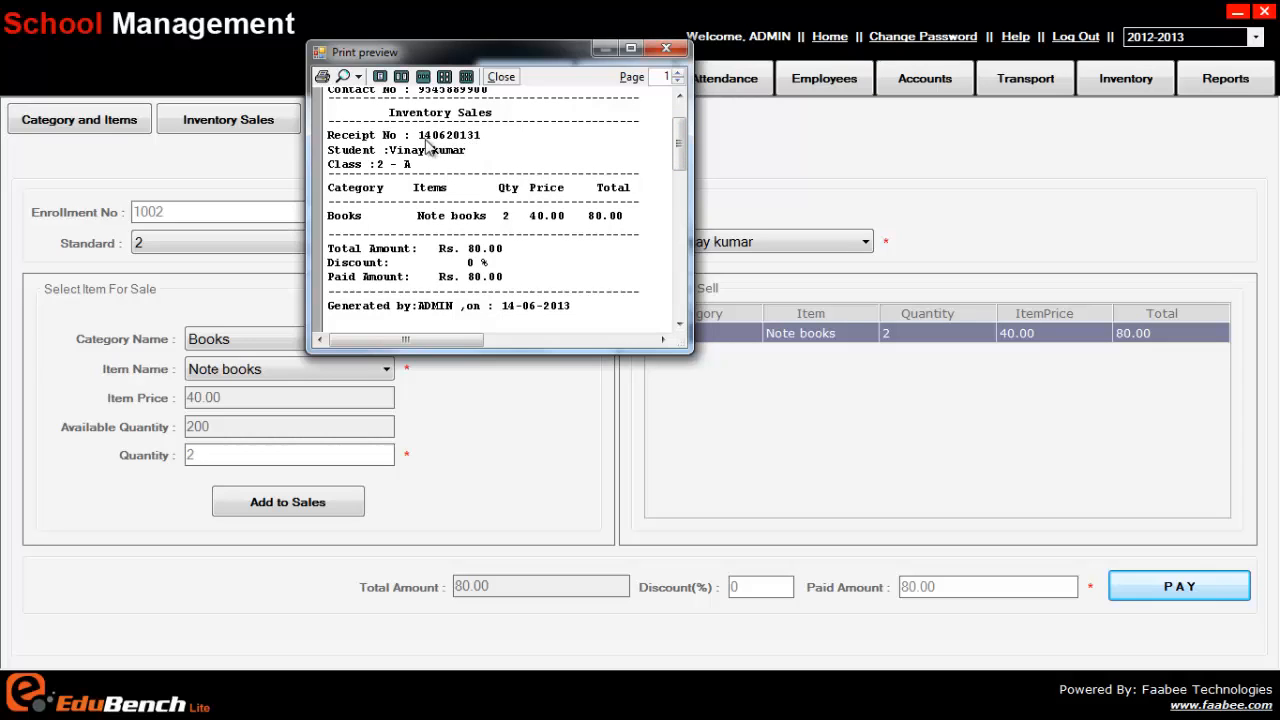
mouse_move(677, 137)
left_mouse_down()
mouse_move(677, 158)
mouse_move(673, 133)
left_mouse_up()
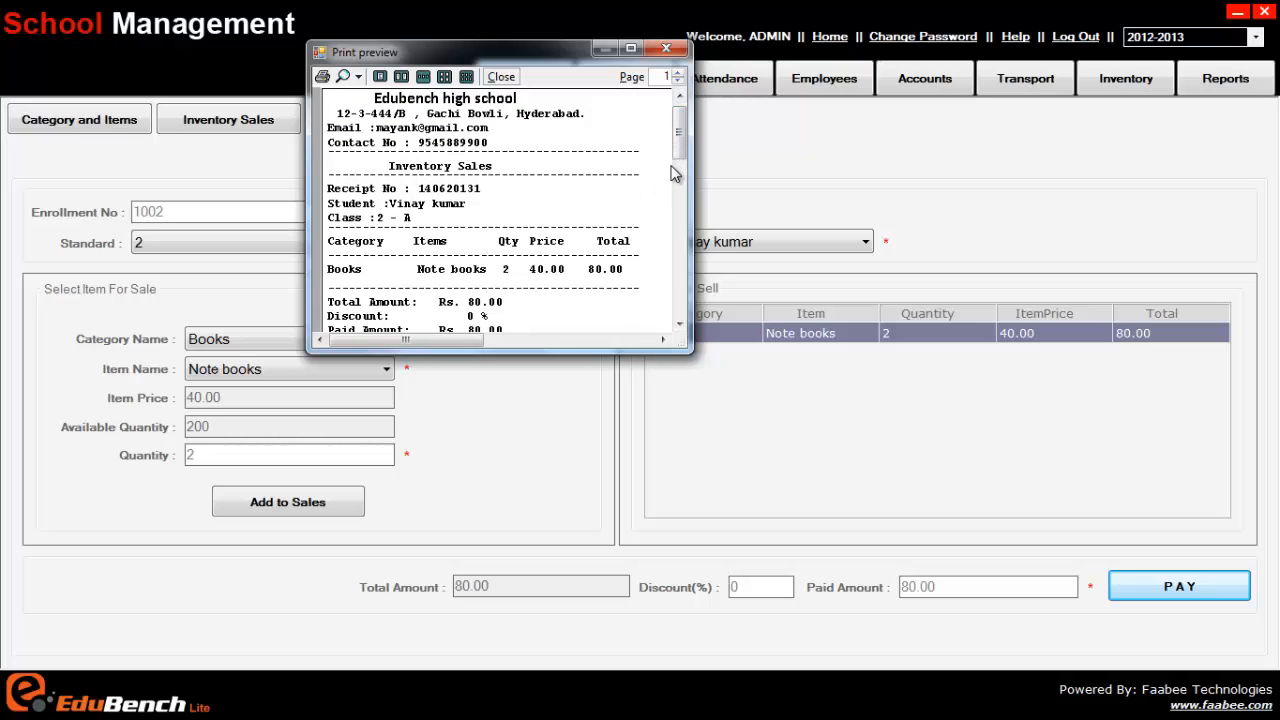
mouse_move(677, 140)
left_mouse_down()
mouse_move(677, 165)
mouse_move(673, 143)
left_mouse_up()
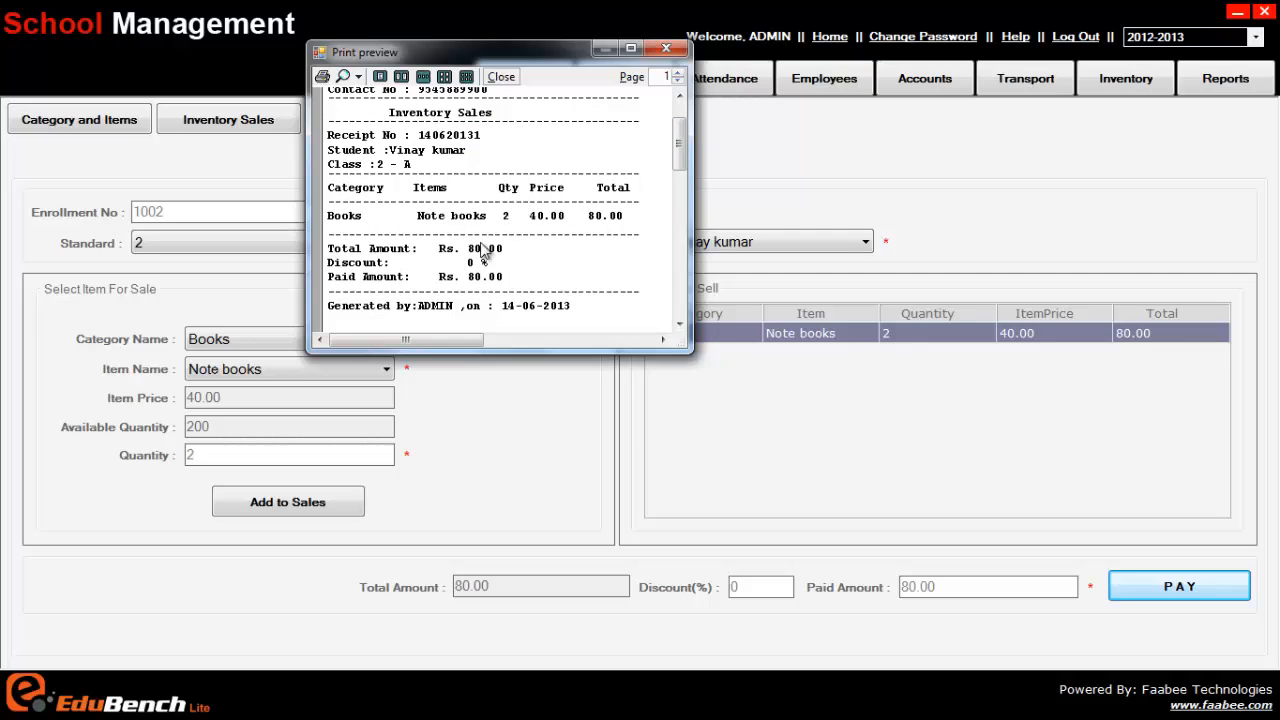
scroll(682, 190, "down", 2)
scroll(684, 195, "up", 3)
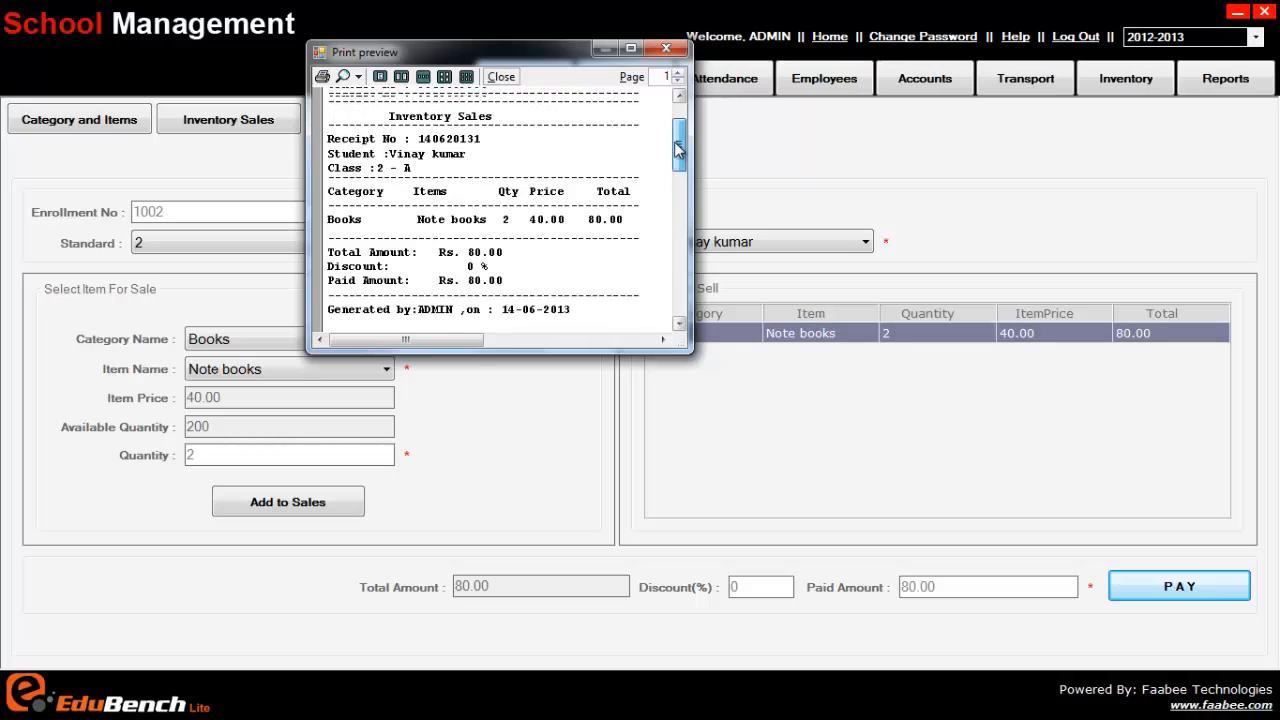
Step: Try to print the sale receipt, leave the print preview, and reload a blank inventory sales form
left_click(324, 77)
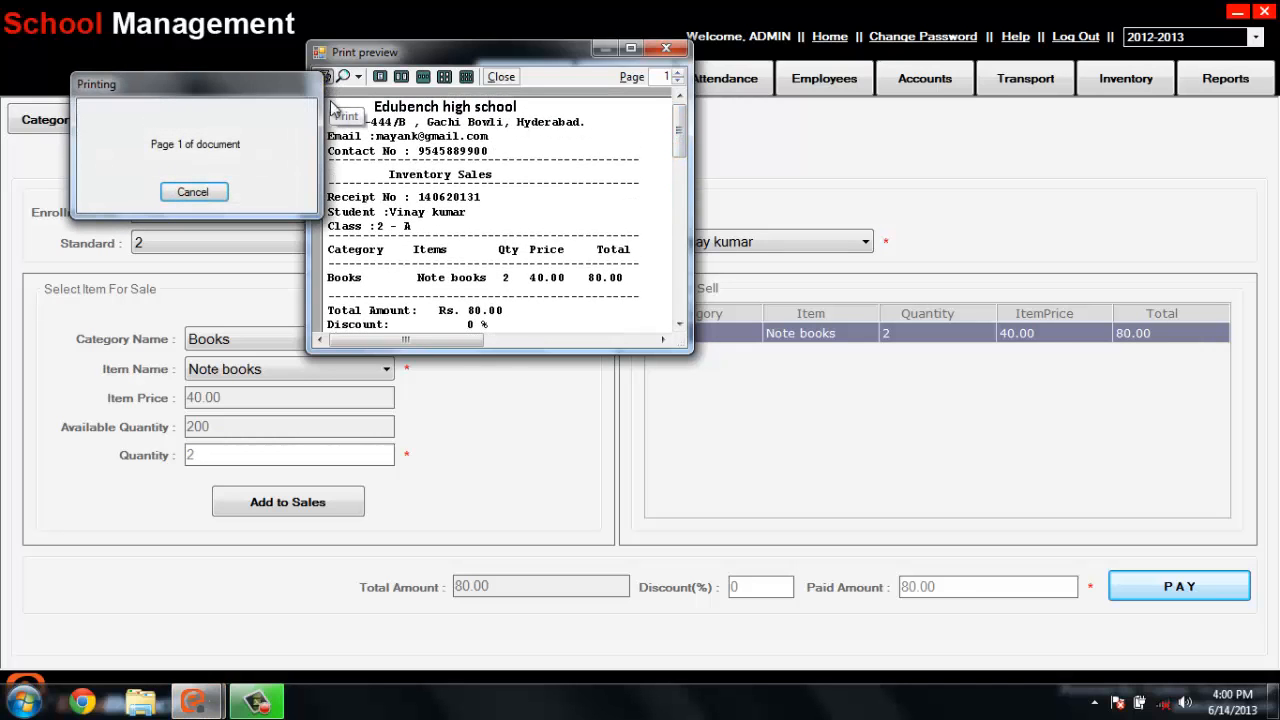
left_click(615, 10)
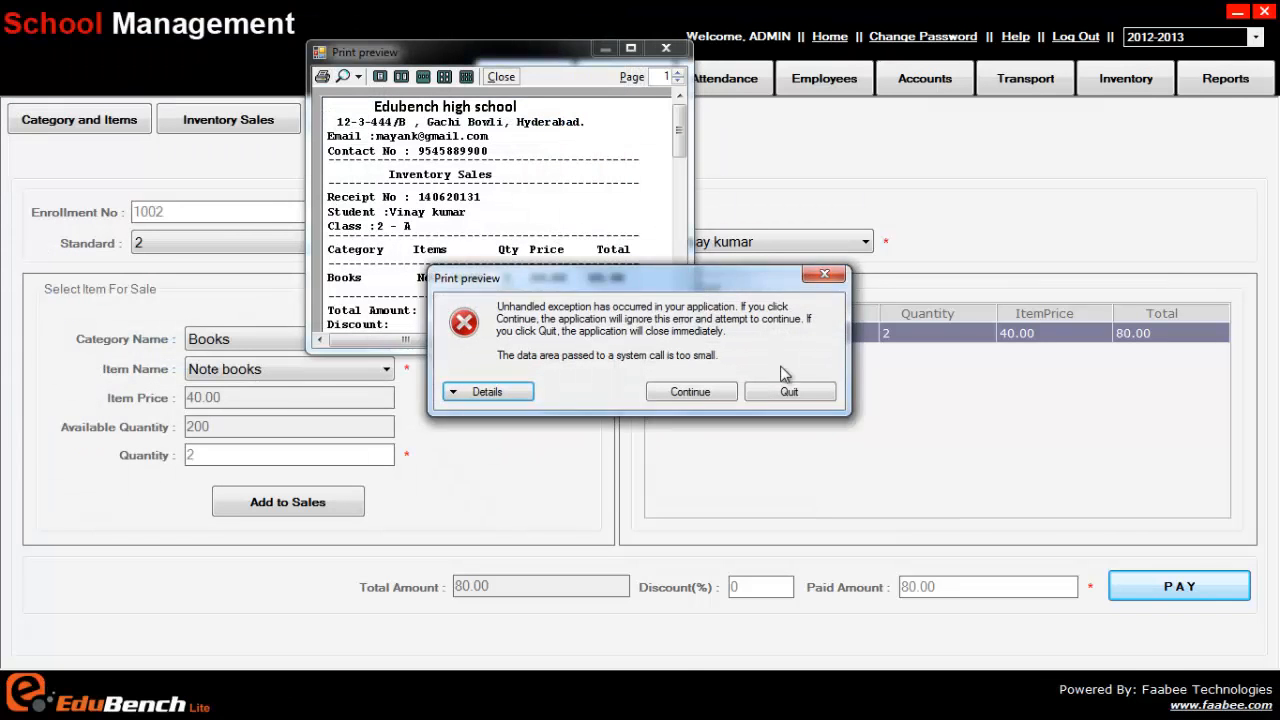
left_click(797, 389)
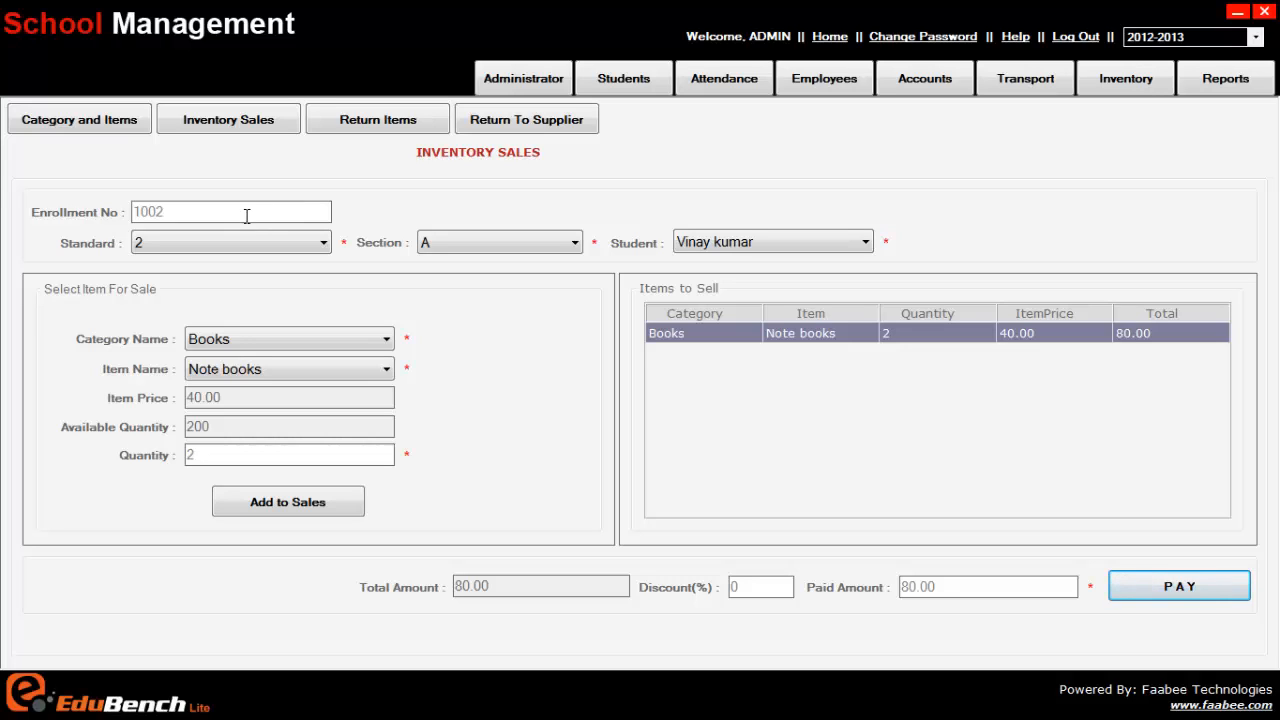
left_click(206, 121)
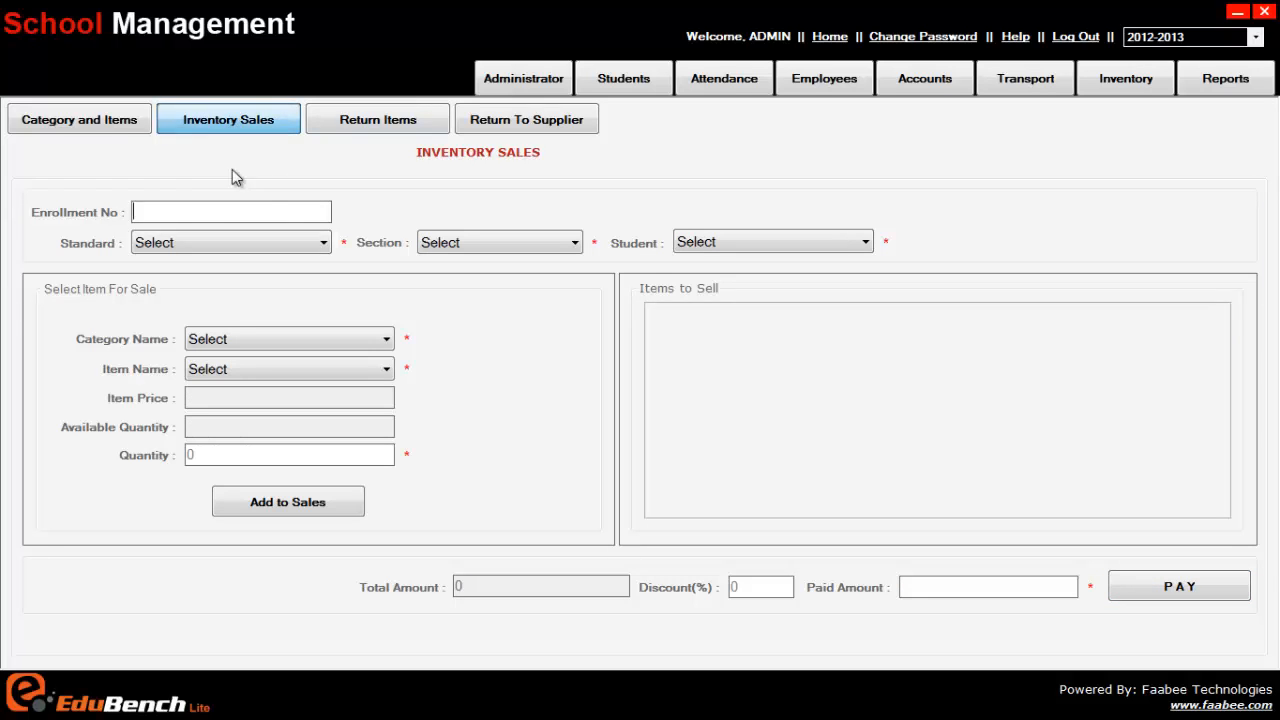